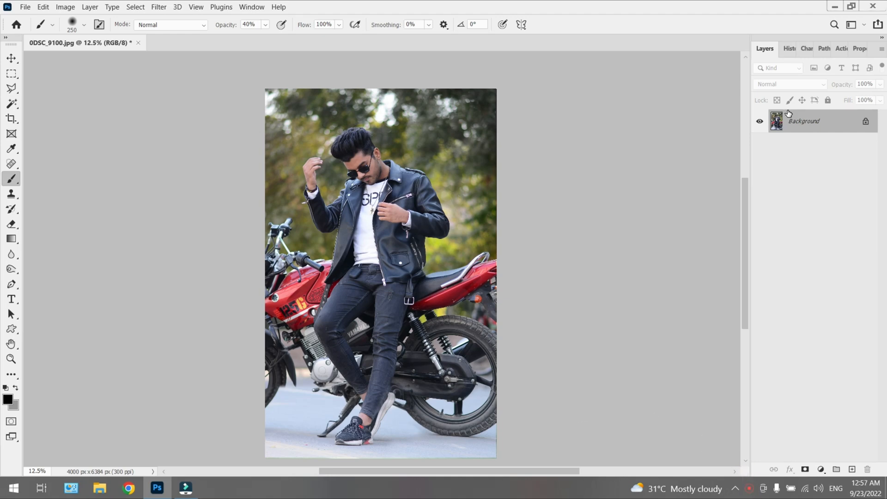
Duplicate the Background layer and make a rectangular selection around the man's head, raised hand and upper chest
left_click_drag(788, 113, 852, 470)
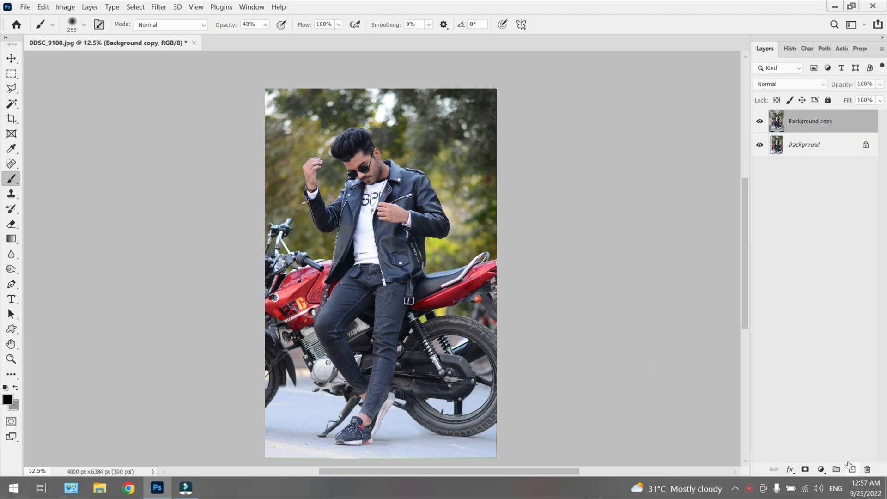
left_click(158, 7)
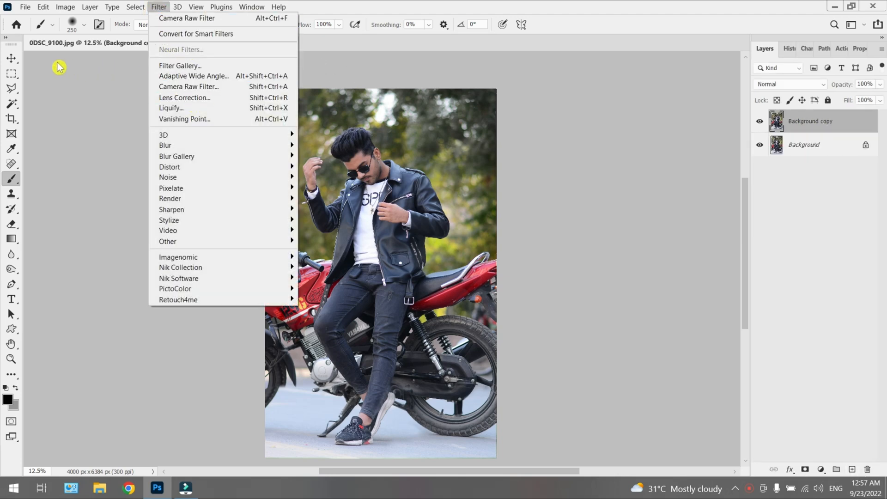
left_click(12, 74)
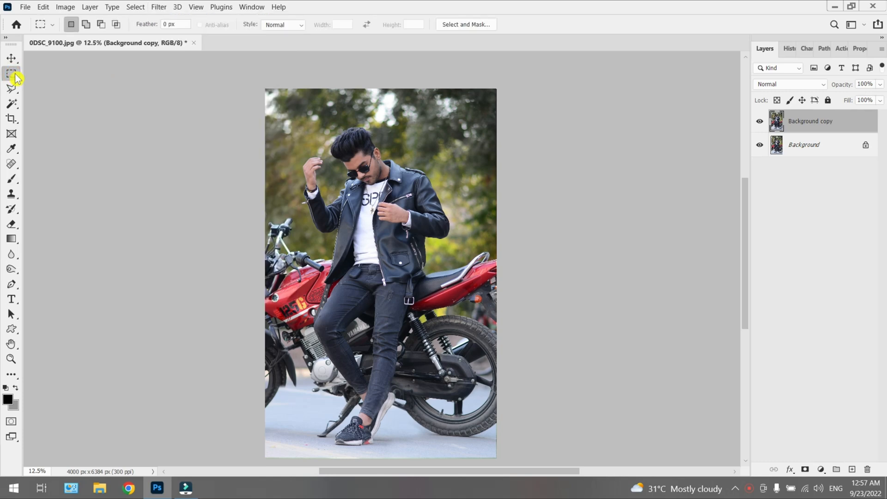
left_click_drag(301, 103, 416, 208)
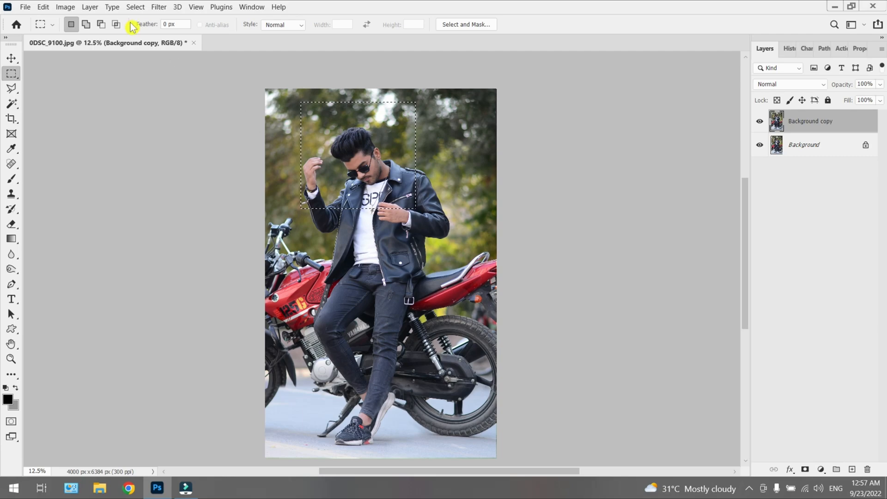
Open the selection in Liquify and push the front of the hair outward, enlarging the brush to 600 for the broader stroke
left_click(156, 7)
left_click(185, 108)
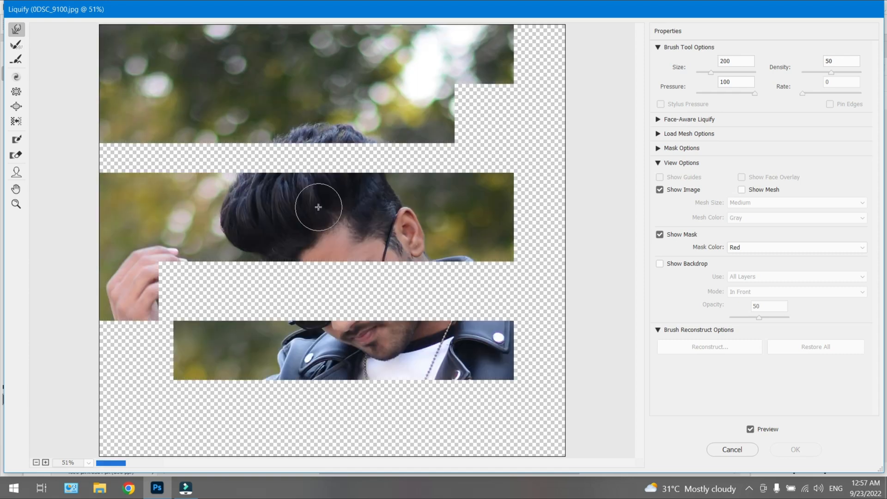
key("ctrl+plus")
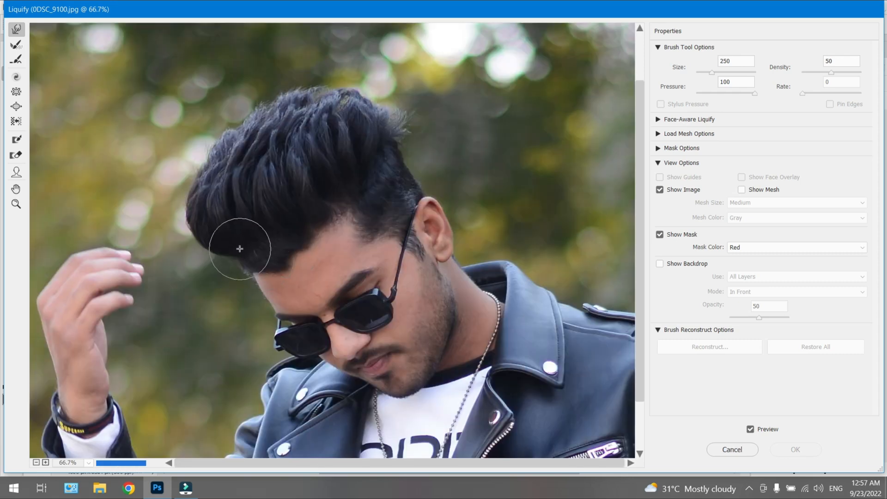
key("bracketright")
key("bracketright")
key("bracketright")
key("bracketright")
mouse_move(239, 249)
left_mouse_down()
mouse_move(234, 238)
mouse_move(236, 253)
left_mouse_up()
key("bracketright")
key("bracketright")
key("bracketright")
left_click_drag(231, 213, 221, 222)
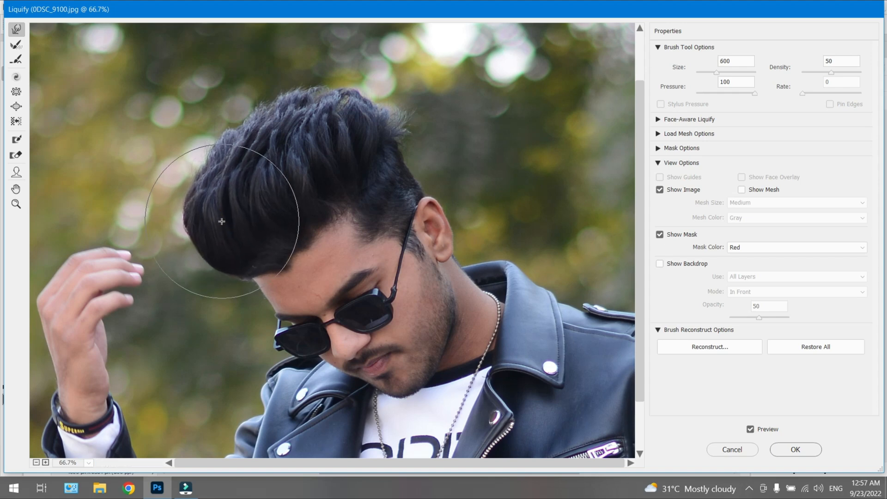
Raise the crown of the hair with Forward Warp, then refine the hairline above the forehead using a smaller brush
mouse_move(235, 181)
left_mouse_down()
mouse_move(257, 154)
mouse_move(269, 176)
mouse_move(327, 144)
mouse_move(337, 137)
mouse_move(322, 114)
left_mouse_up()
key("bracketleft")
key("bracketleft")
key("bracketleft")
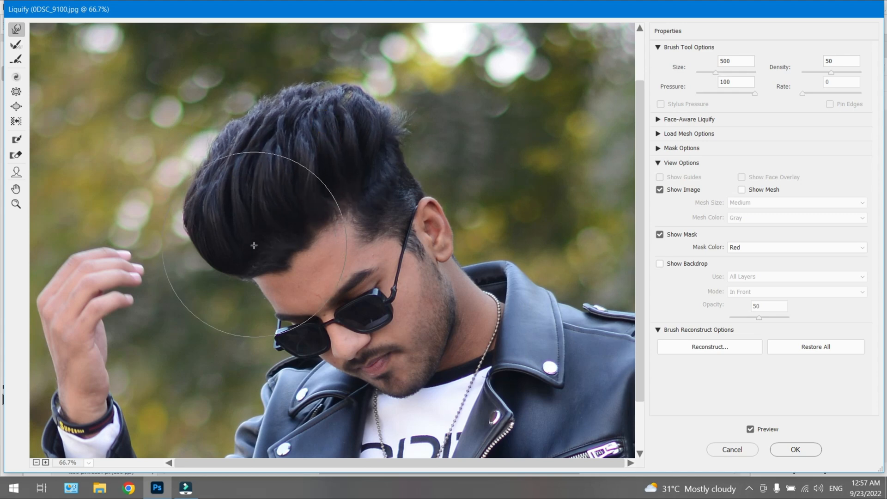
key("bracketleft")
left_click_drag(253, 256, 238, 257)
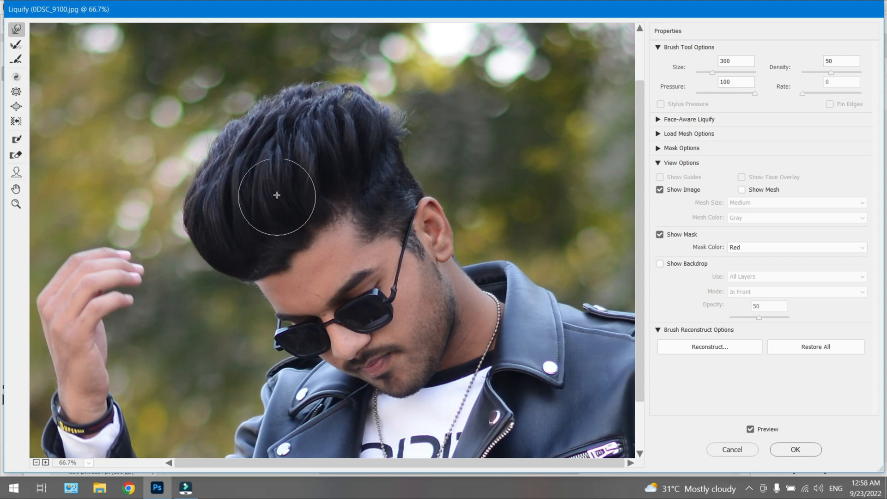
Push the upper front of the hair outward with a brush size of 600, apply Liquify and clear the selection
key("bracketright")
key("bracketright")
key("bracketright")
left_click_drag(245, 164, 242, 162)
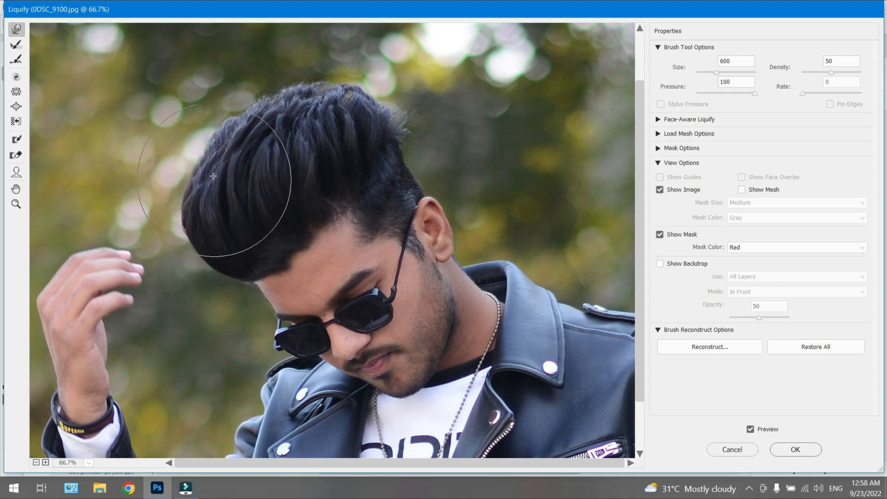
key("bracketright")
left_click(317, 113)
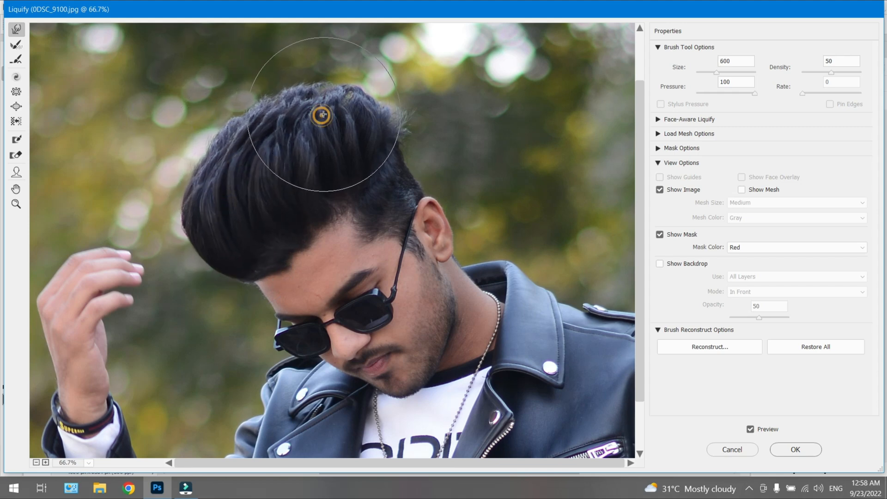
key("Return")
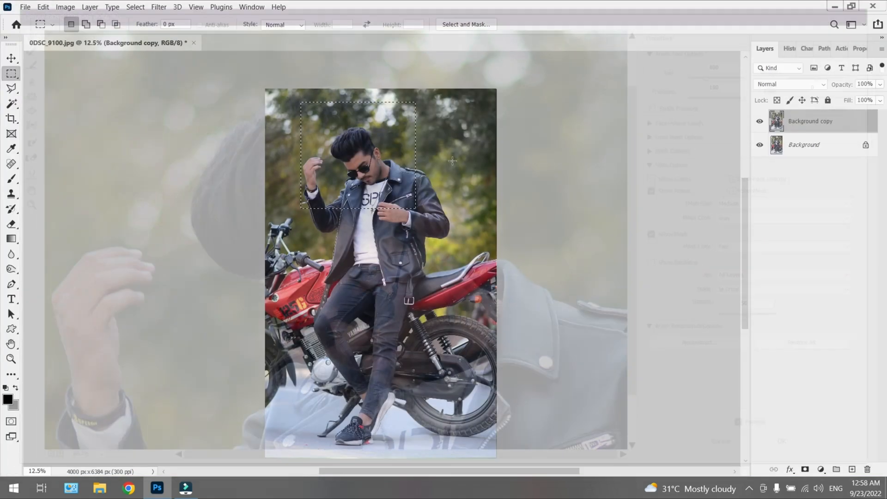
left_click(453, 160)
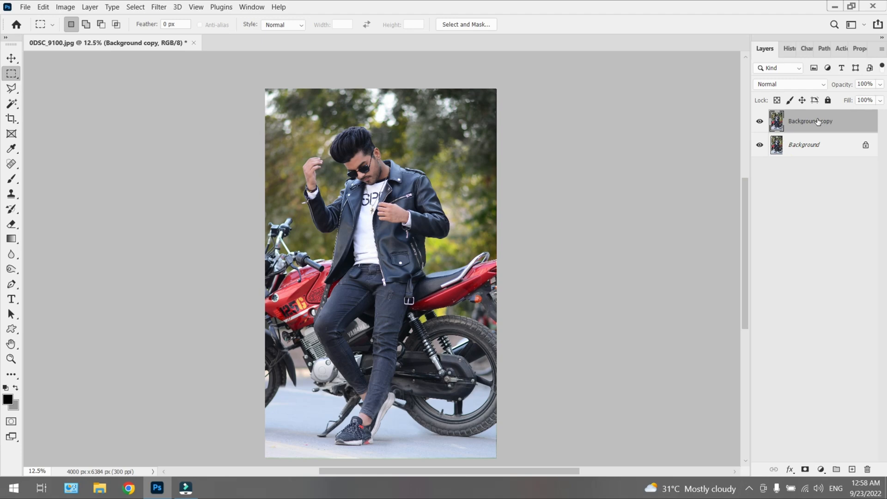
Duplicate the Background copy layer and open the duplicate in the Camera Raw Filter
left_click_drag(819, 121, 854, 471)
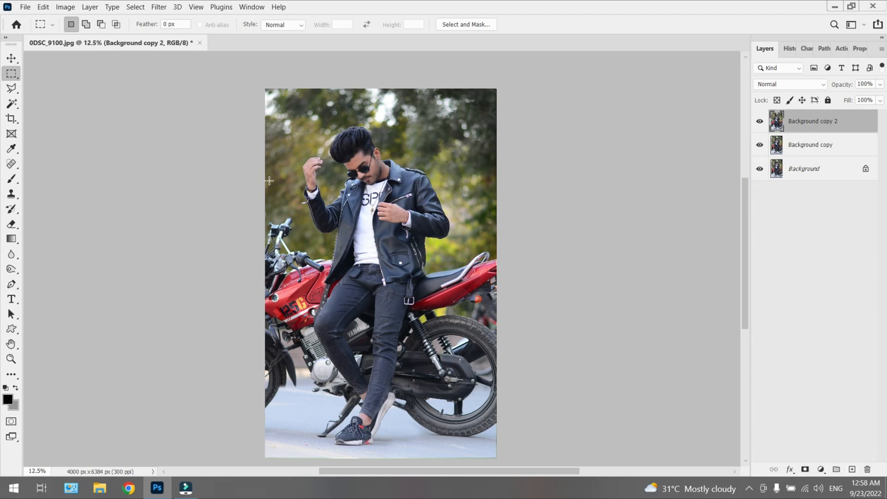
left_click(159, 7)
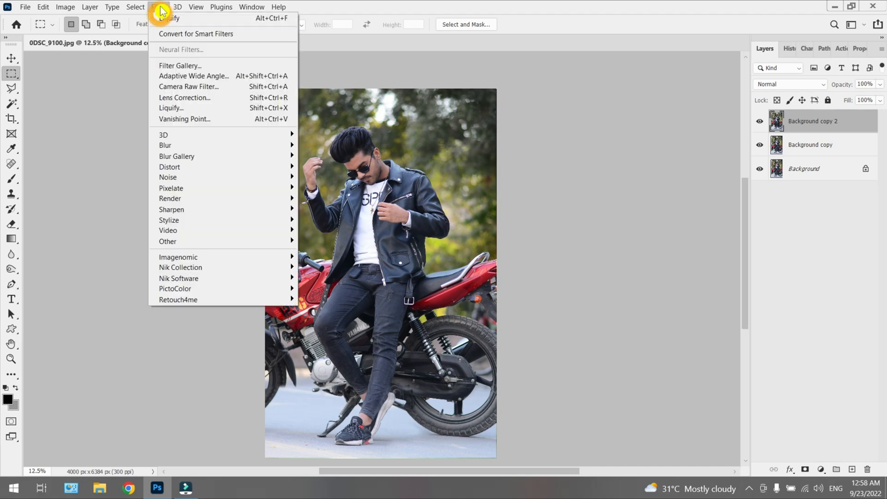
left_click(190, 88)
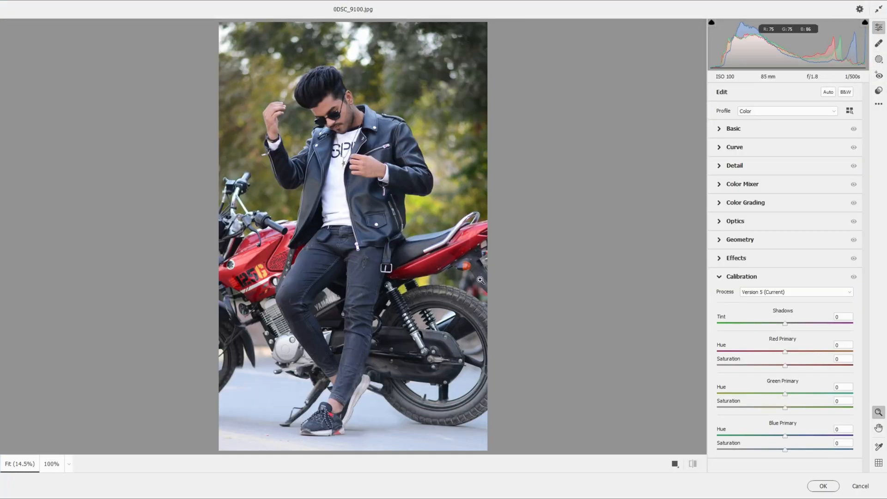
Set Temperature to +11, Tint +9, Contrast -56, Highlights +5, Shadows +27, Whites +29 and Blacks +31
left_click(796, 128)
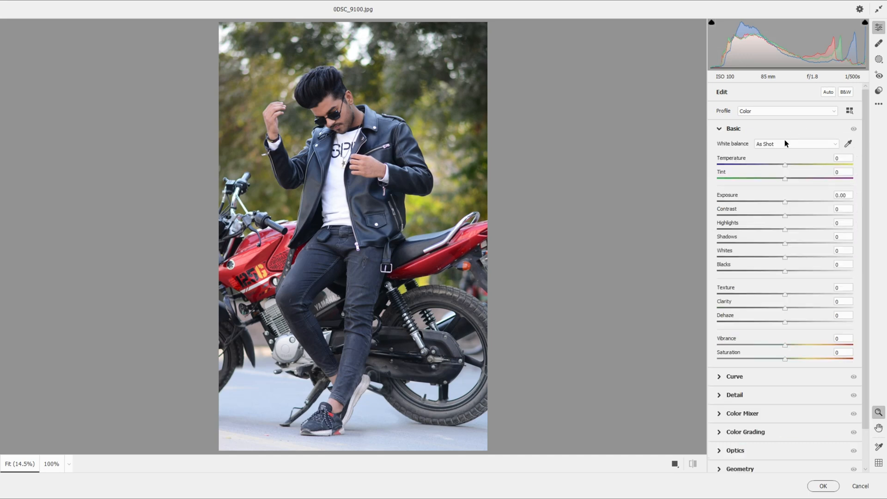
mouse_move(787, 166)
left_mouse_down()
mouse_move(795, 164)
mouse_move(790, 178)
left_mouse_up()
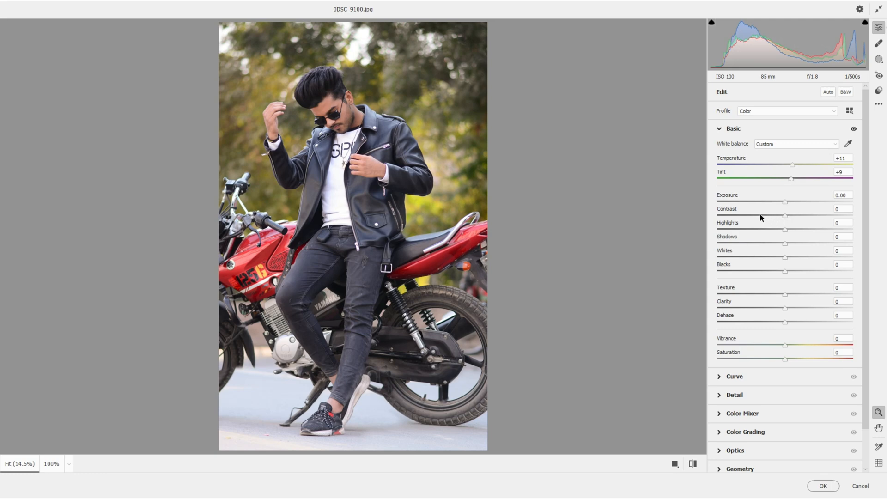
left_click_drag(760, 214, 747, 215)
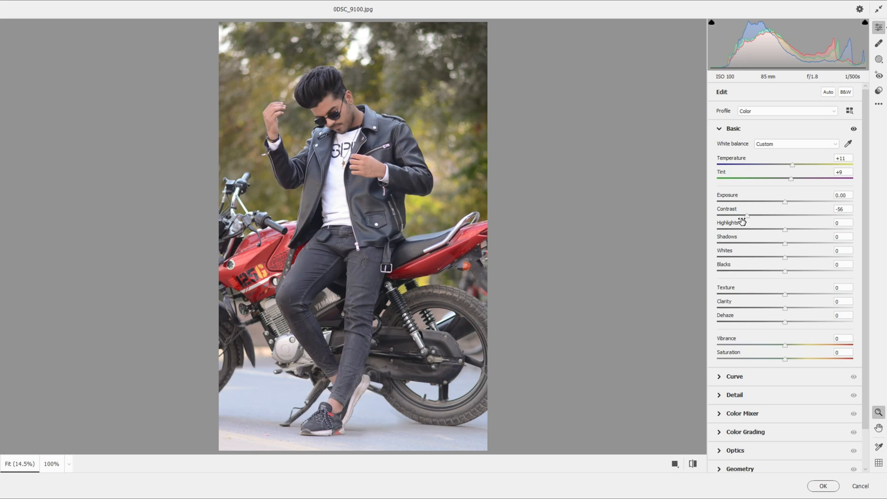
left_click(788, 229)
left_click_drag(795, 242, 805, 243)
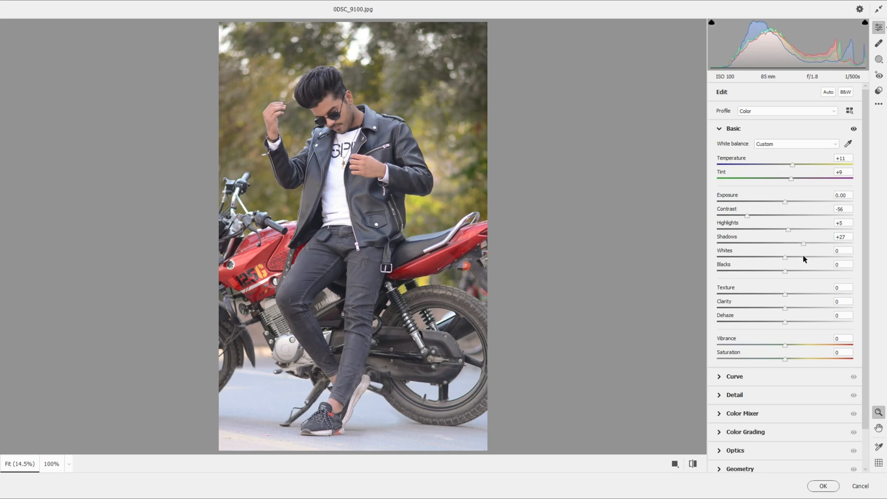
left_click_drag(805, 255, 806, 271)
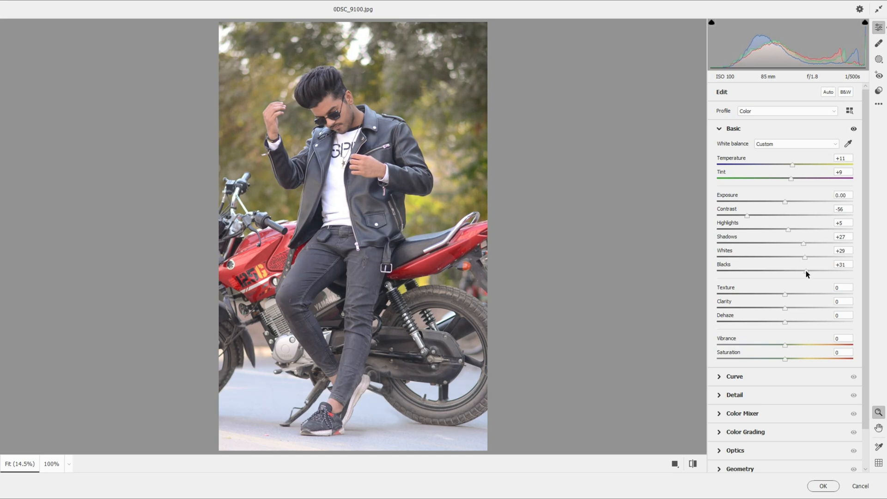
Set Clarity to +39 and Vibrance to +97, and lower Saturation slightly
left_click(801, 308)
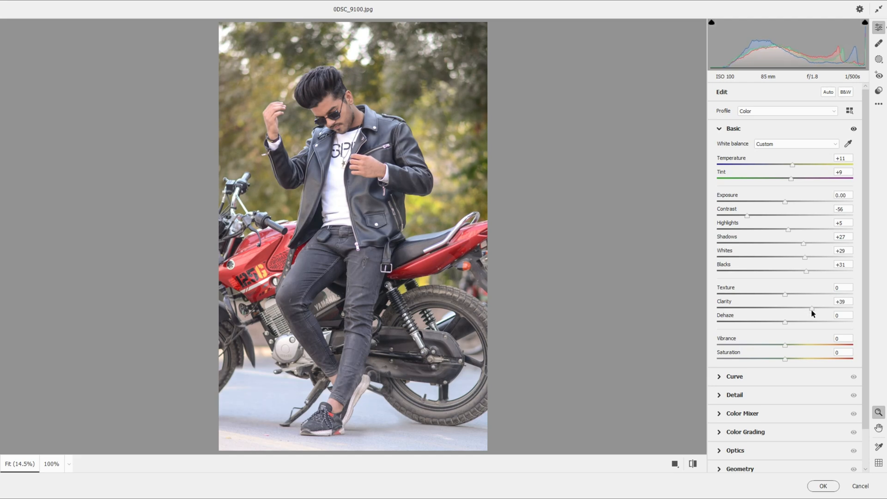
left_click(842, 345)
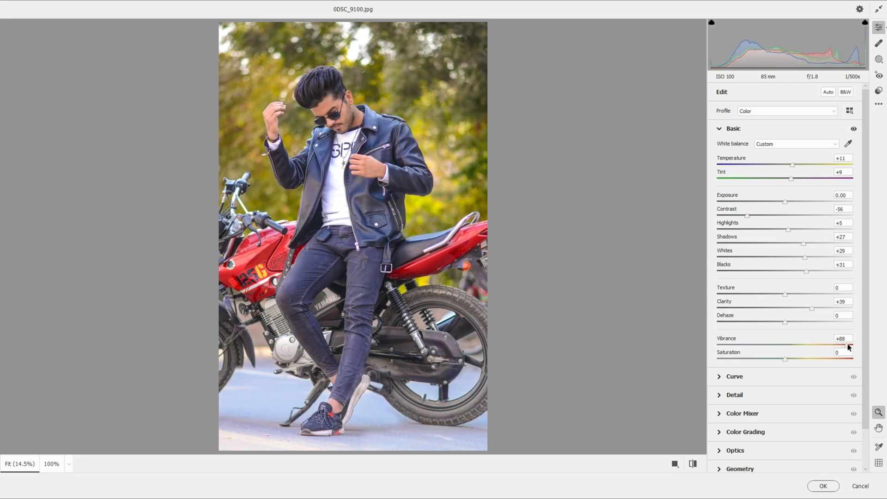
left_click_drag(848, 346, 853, 347)
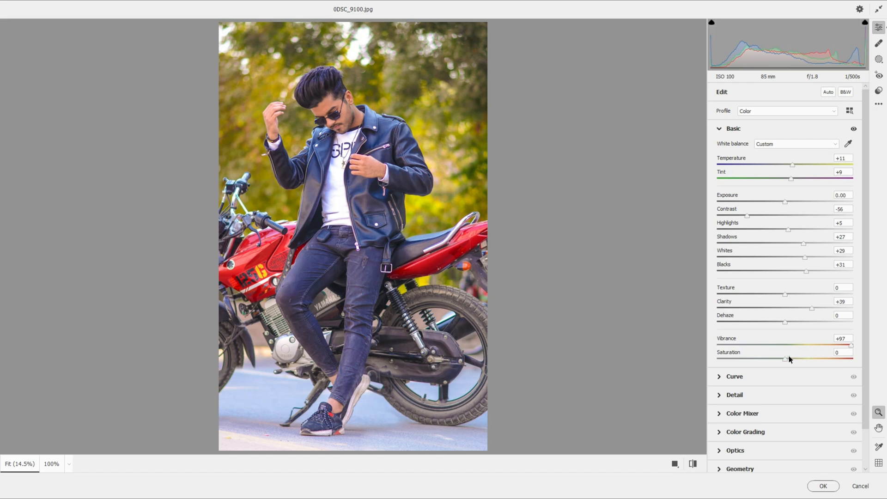
left_click_drag(786, 358, 780, 359)
left_click(741, 130)
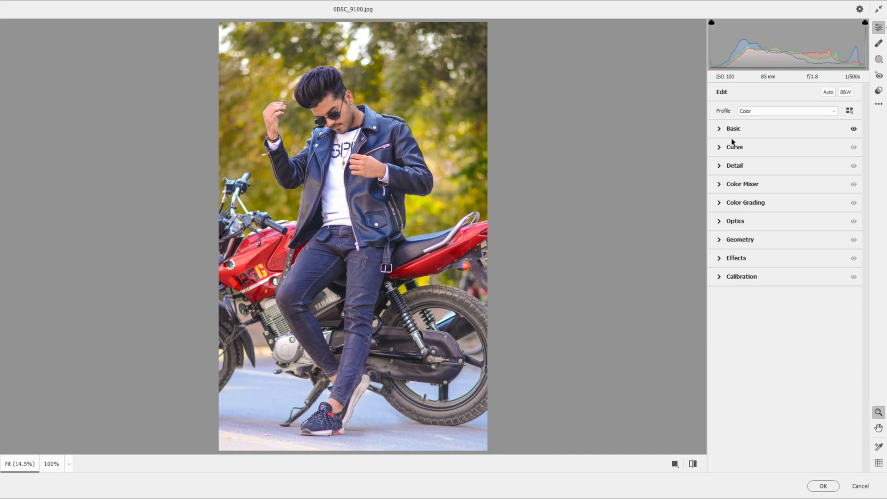
Shape the point curve with input/output points 164/168, 132/127 and 69/54, and lift the black point's output to 27
left_click(733, 147)
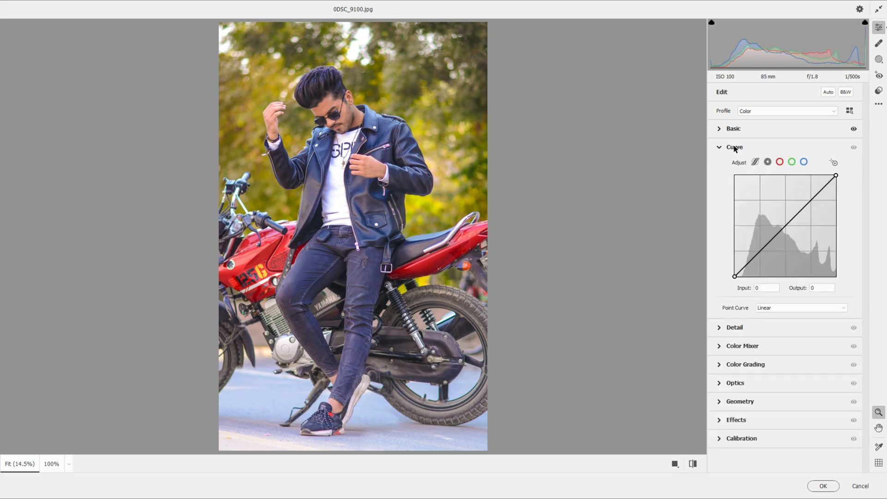
left_click(798, 211)
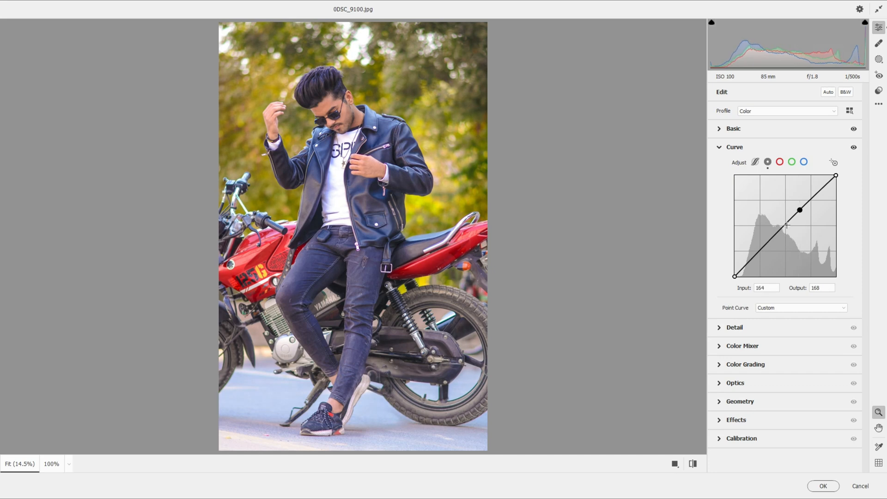
left_click_drag(786, 223, 787, 226)
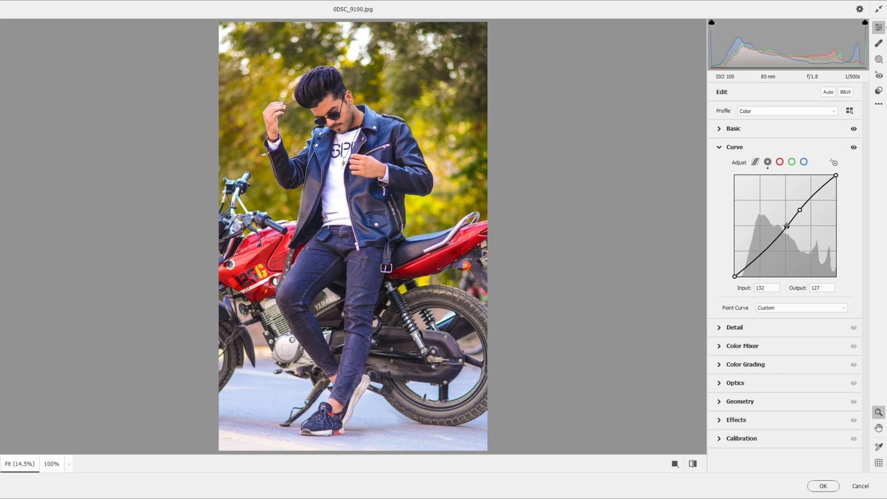
left_click_drag(760, 253, 735, 265)
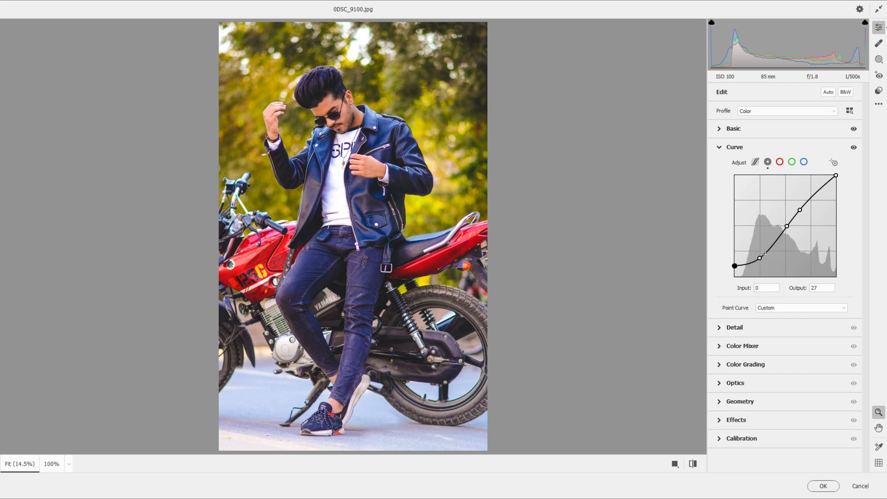
left_click_drag(759, 257, 762, 255)
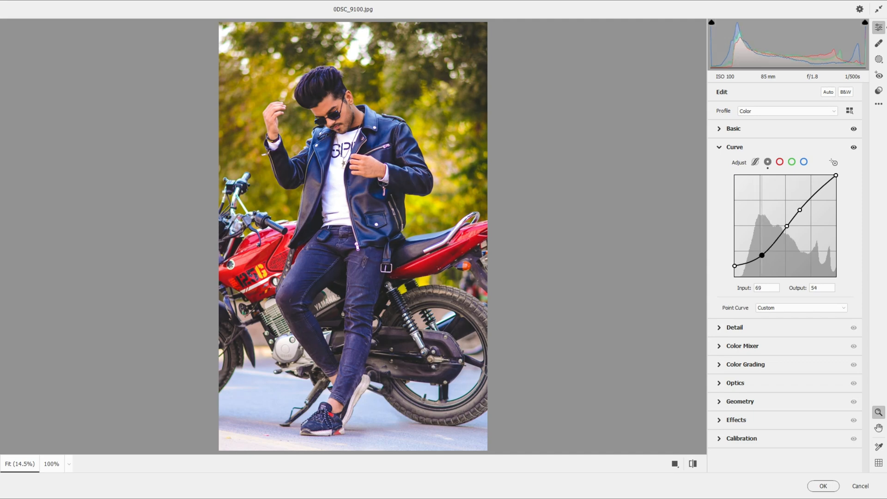
left_click(743, 145)
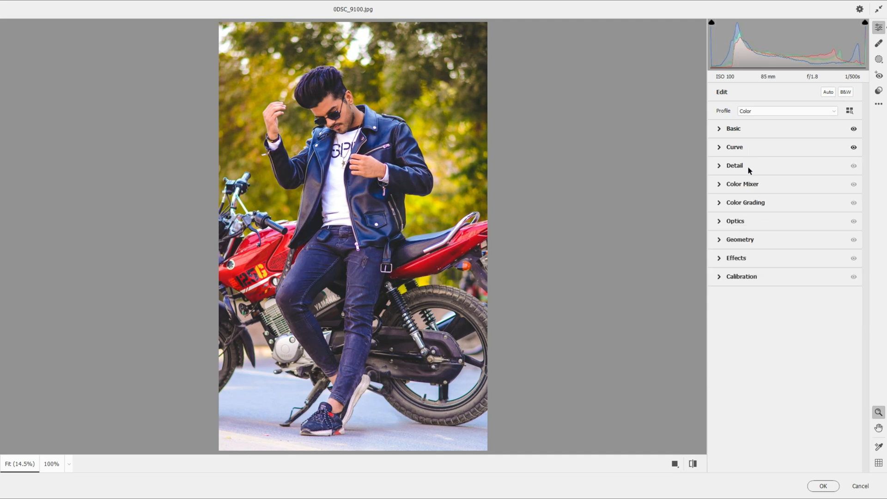
Set the Detail sharpening to 28 and raise Color Noise Reduction slightly
left_click(747, 167)
left_click(742, 187)
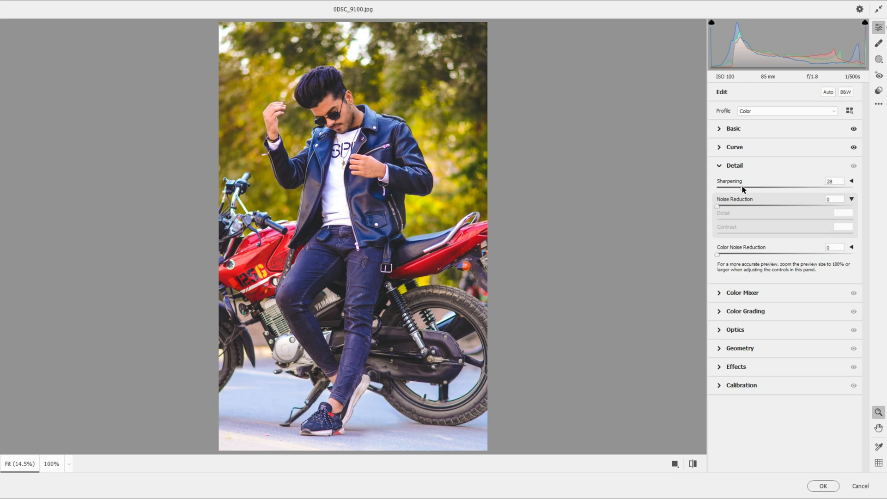
left_click(742, 254)
left_click(735, 164)
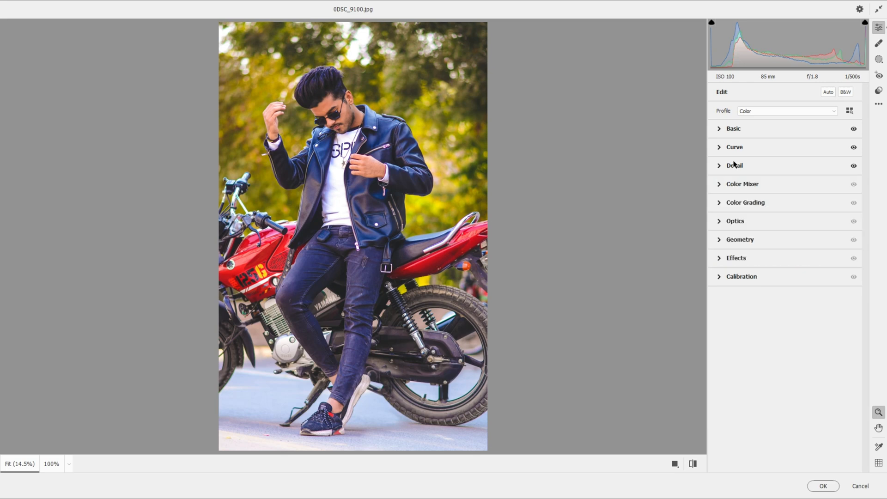
Set the Reds hue to -12 in the Color Mixer
left_click(741, 183)
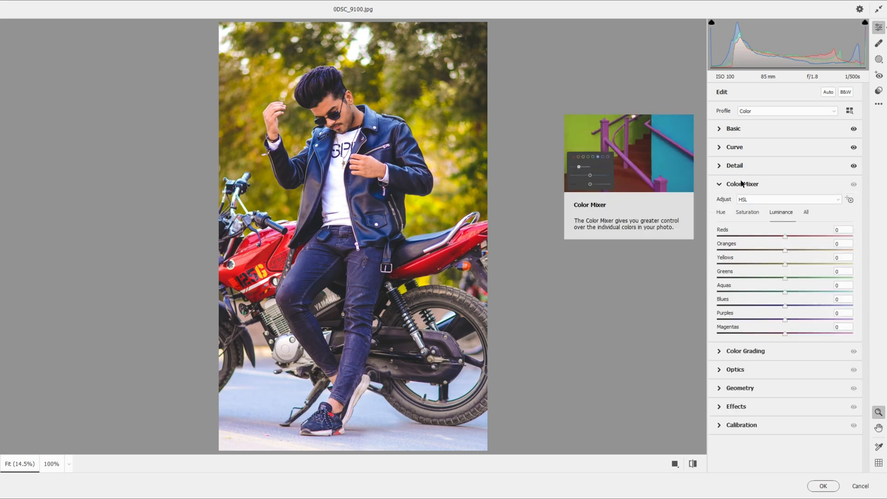
left_click(721, 212)
left_click(778, 237)
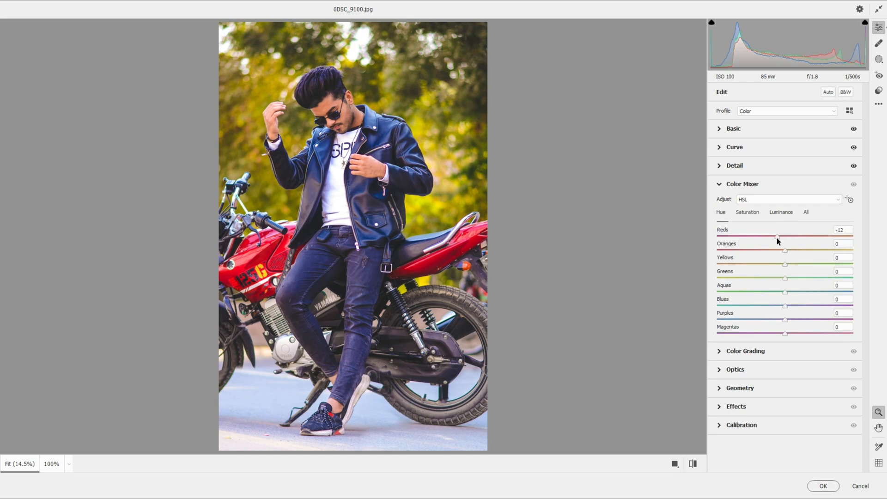
Set the Color Mixer hues to Reds -14, Oranges -18, Yellows -82, Aquas -44 and Blues +29
left_click_drag(777, 238, 775, 248)
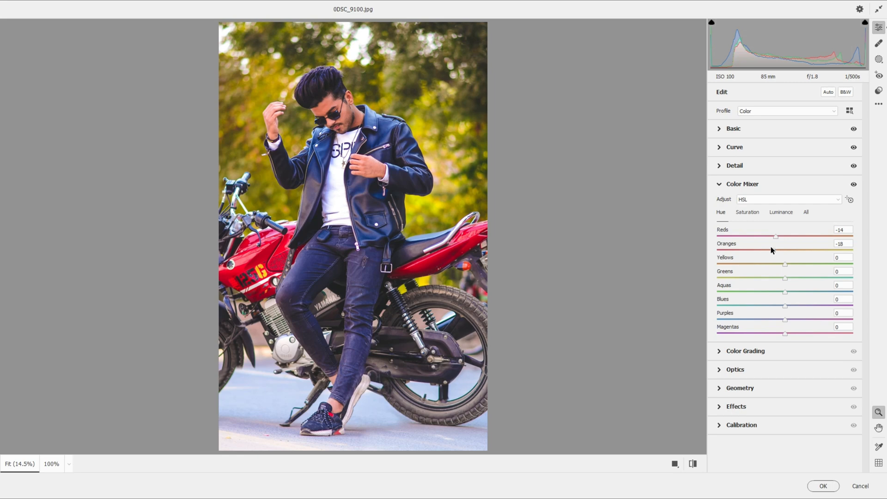
left_click_drag(784, 264, 730, 265)
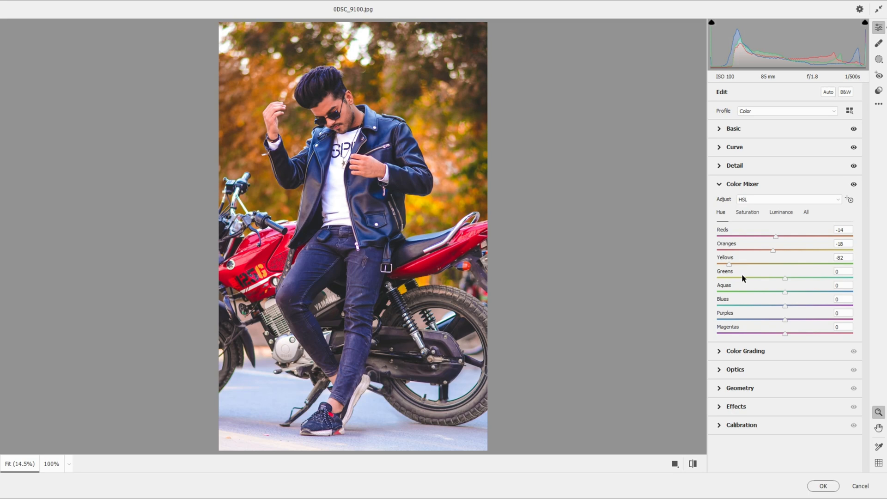
left_click(749, 292)
left_click_drag(750, 294, 756, 294)
left_click(794, 305)
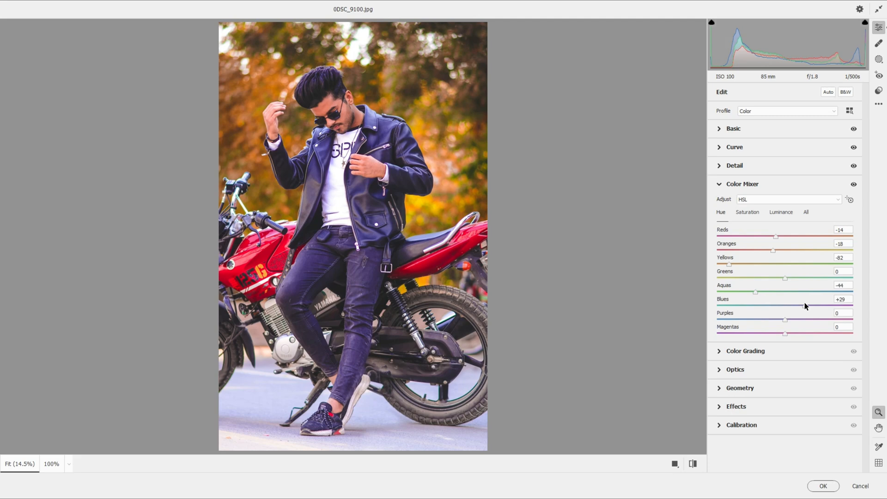
Set the Color Mixer saturation to Reds +9, Oranges -63, Yellows +100, Greens -71, Aquas -73 and Blues -100
left_click(749, 213)
left_click(791, 237)
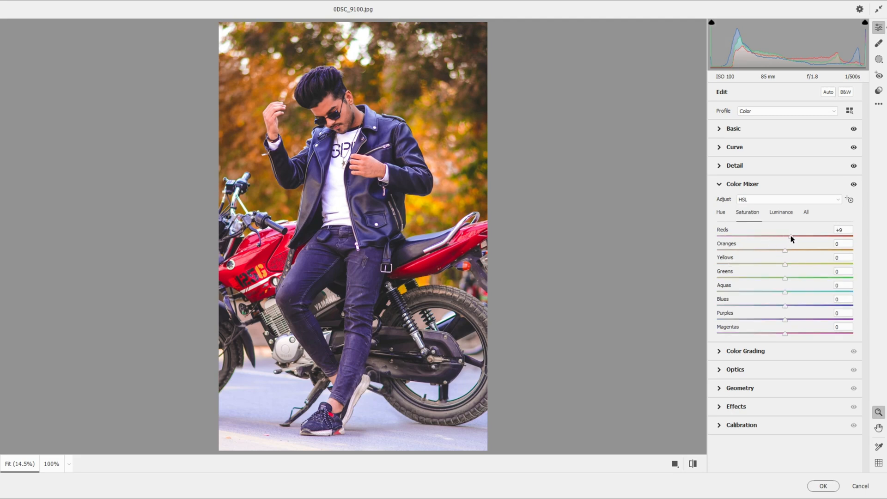
left_click_drag(778, 249, 744, 248)
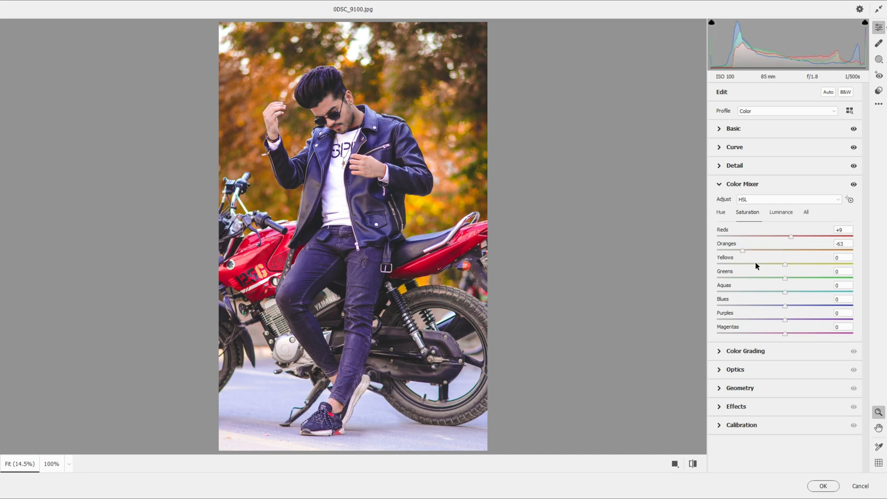
left_click_drag(757, 266, 845, 263)
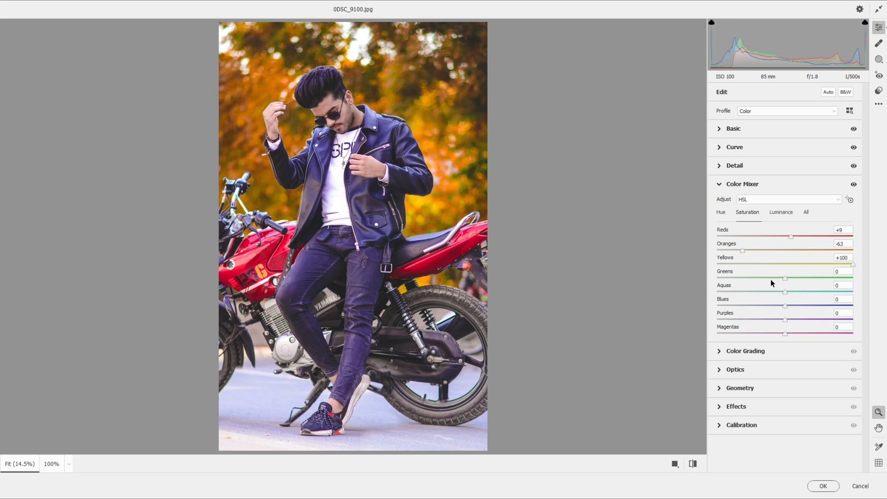
left_click(744, 278)
mouse_move(745, 279)
left_mouse_down()
mouse_move(735, 278)
mouse_move(735, 292)
left_mouse_up()
left_click_drag(785, 306, 702, 297)
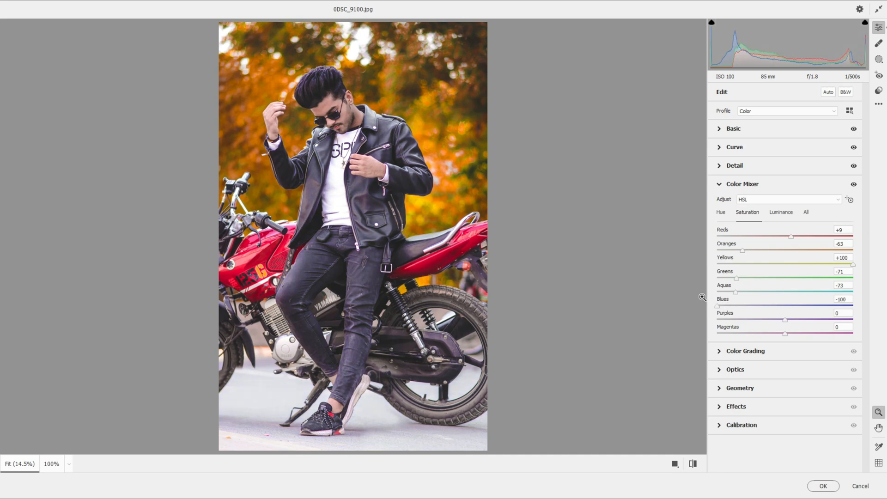
Set the Oranges luminance to +51 in the Color Mixer and raise the Aquas and Blues luminance slightly
left_click(778, 213)
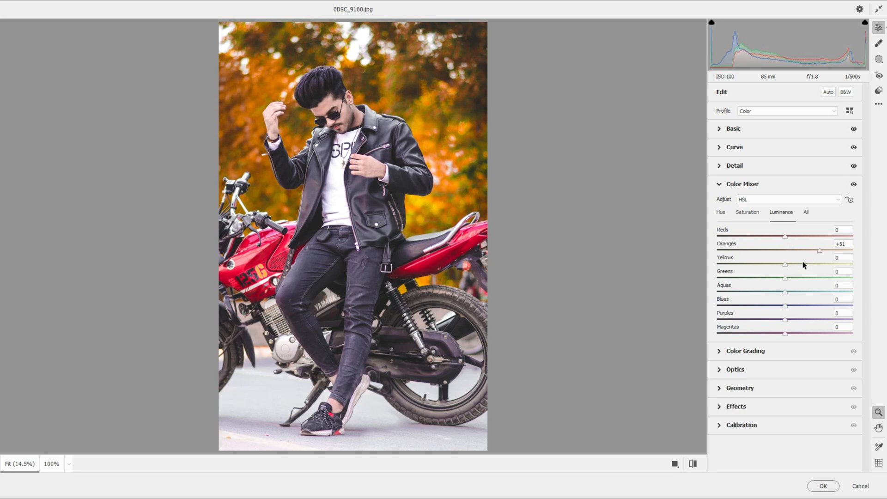
left_click(794, 292)
left_click(791, 304)
left_click(736, 184)
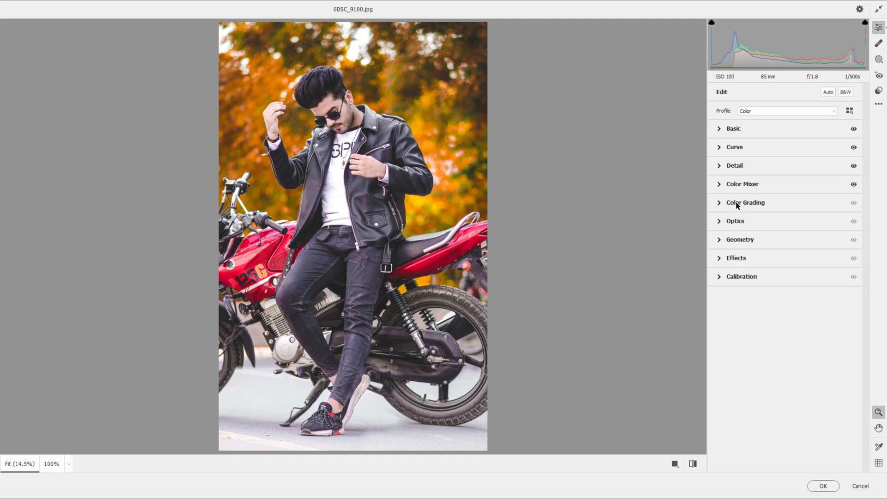
Grade the shadows with Hue 360, Saturation 13 and Luminance -26, and set Blending to 99
left_click(738, 204)
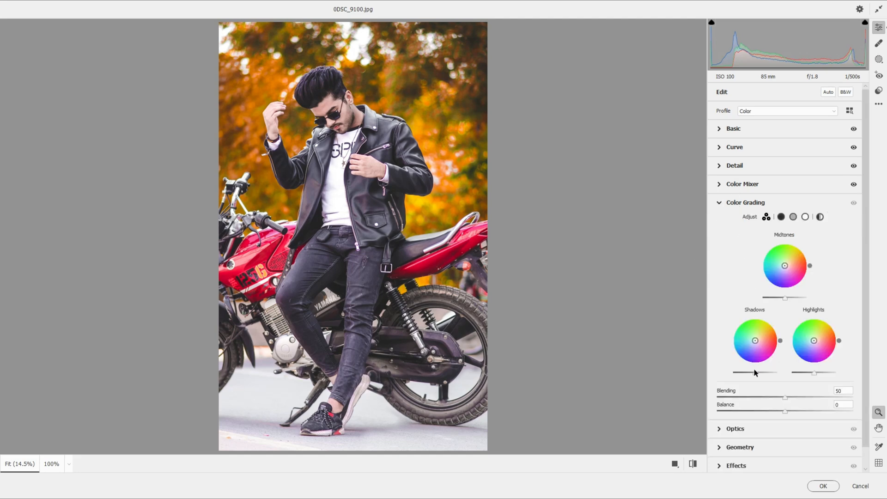
left_click(780, 217)
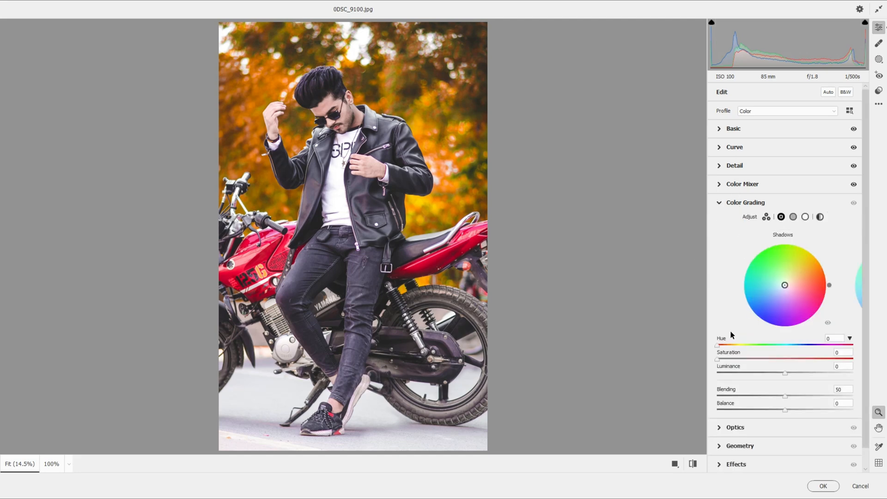
left_click_drag(757, 346, 853, 351)
left_click_drag(719, 359, 733, 360)
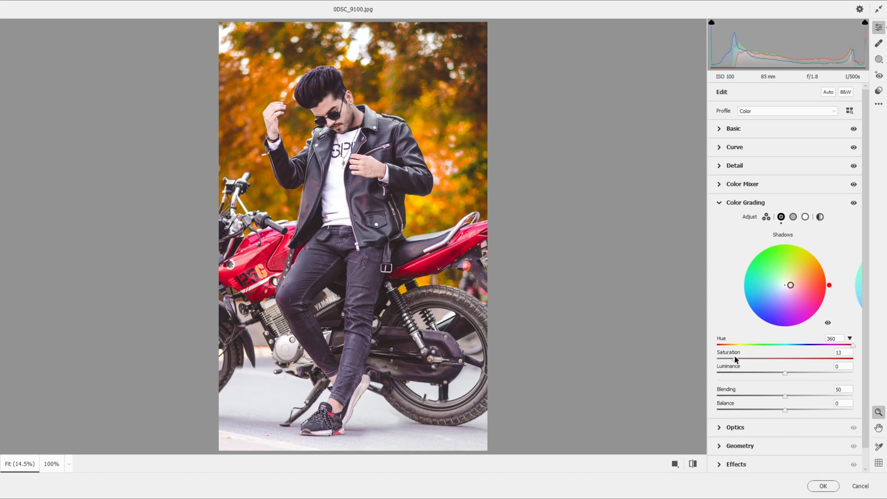
left_click(770, 373)
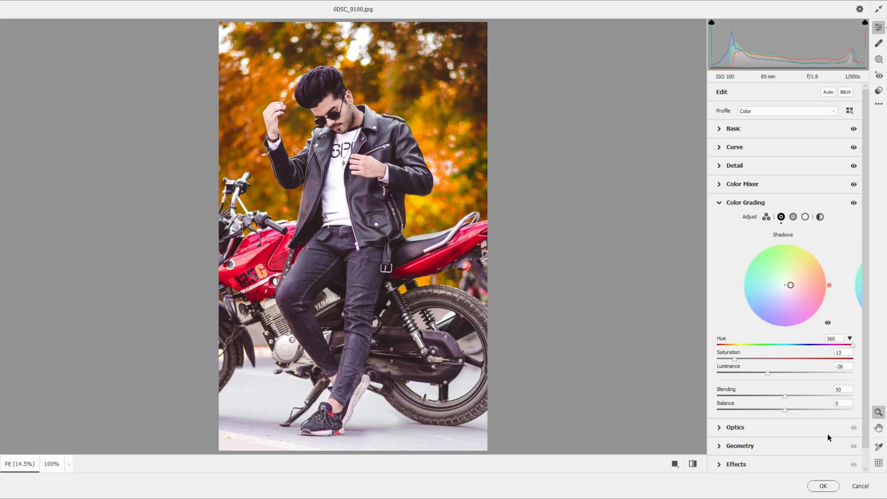
left_click(822, 395)
left_click_drag(822, 395, 850, 395)
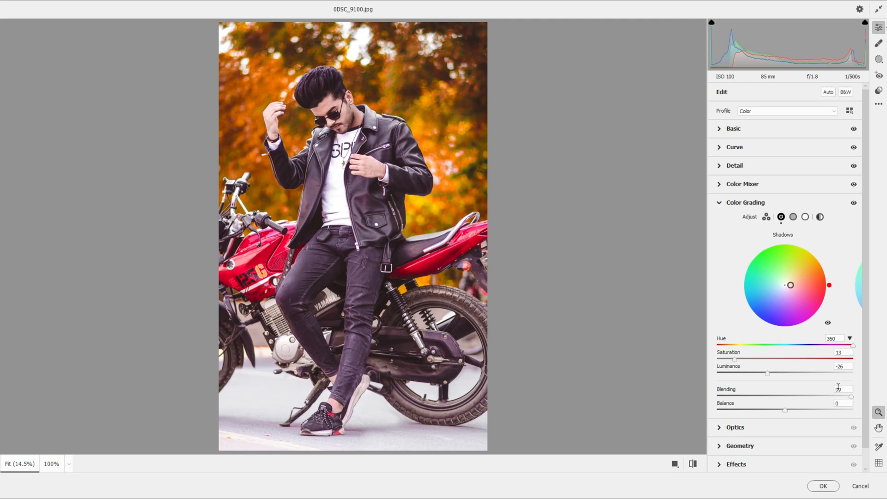
Grade the highlights with Hue 118, Saturation 24 and Luminance +71
left_click(804, 216)
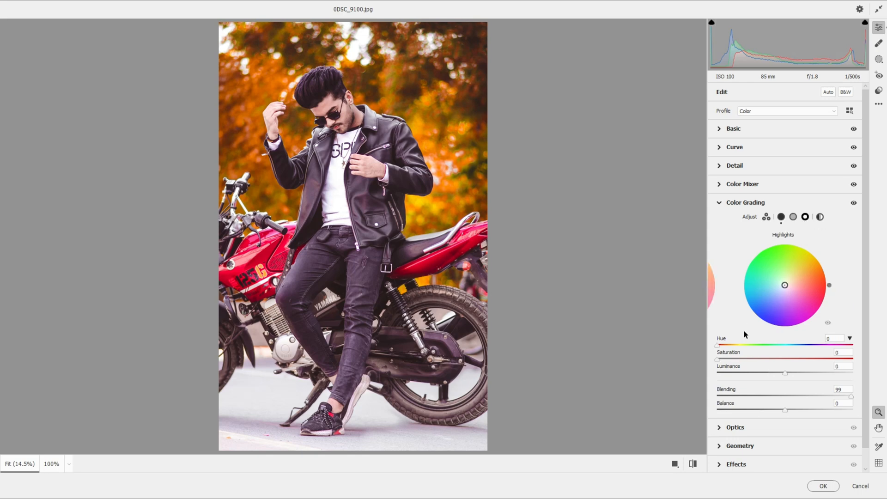
mouse_move(746, 345)
left_mouse_down()
mouse_move(763, 348)
mouse_move(737, 361)
mouse_move(750, 355)
left_mouse_up()
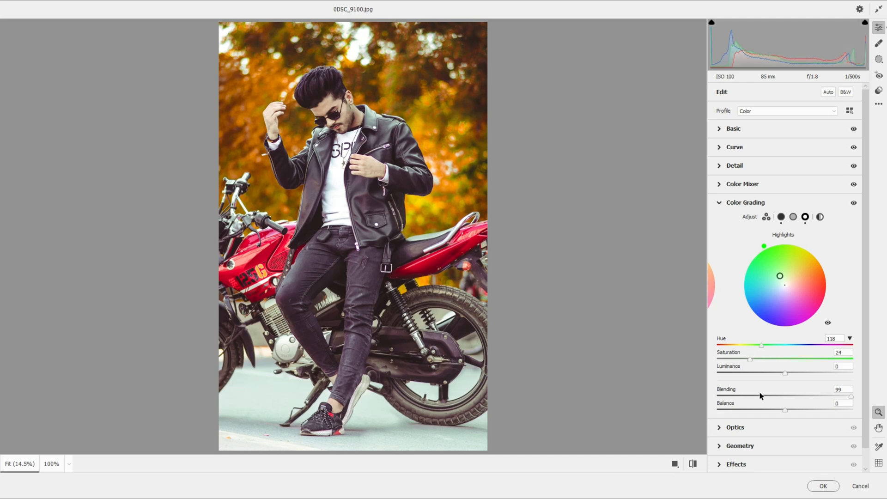
left_click_drag(823, 372, 832, 372)
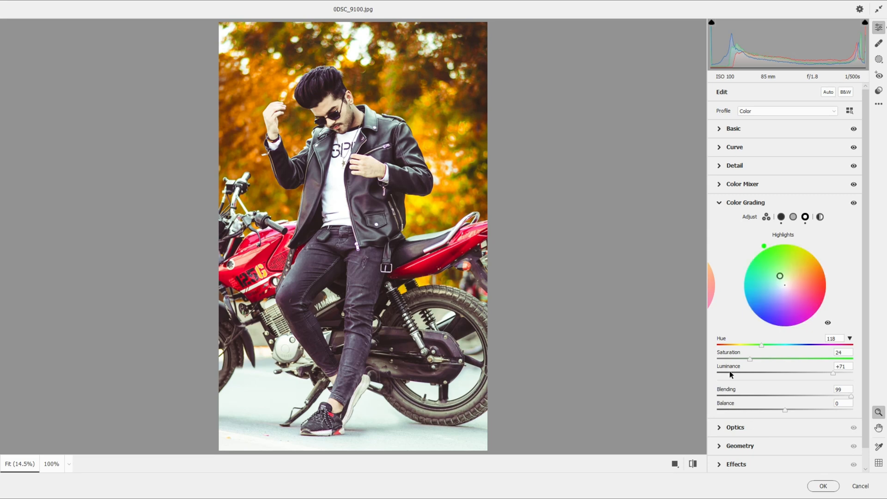
left_click(740, 203)
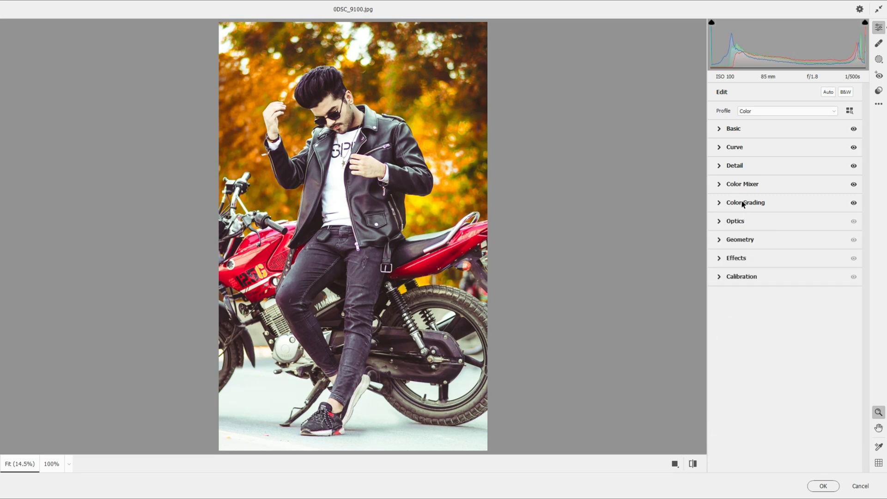
Darken the photo's edges with a Vignetting value of -13
left_click(747, 259)
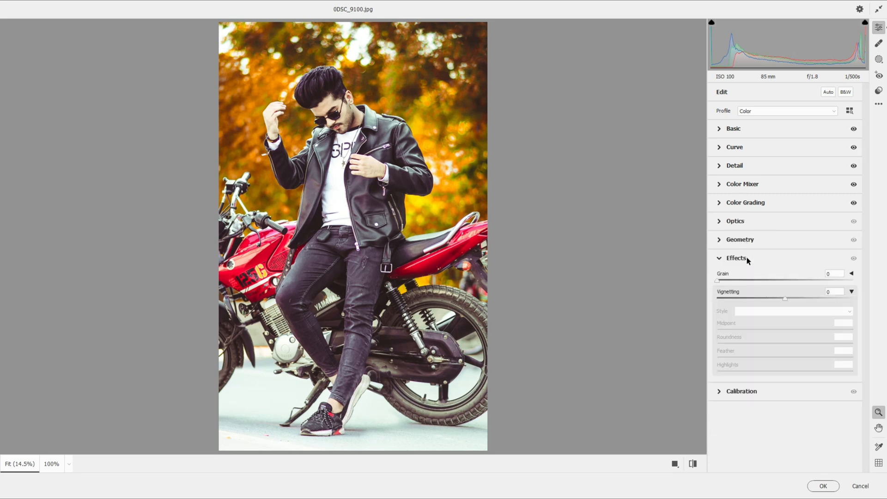
left_click(775, 298)
left_click_drag(775, 297, 775, 297)
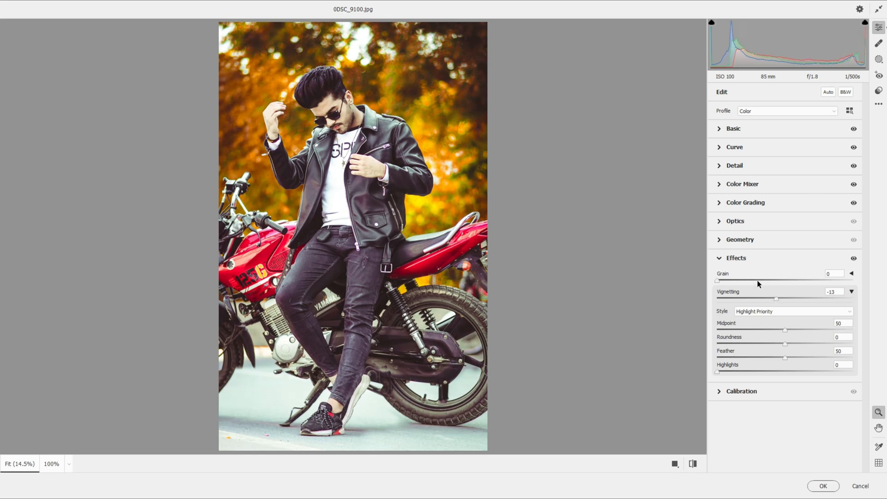
left_click(730, 257)
Set the Red Primary calibration to Hue +48 and Saturation -22
left_click(737, 276)
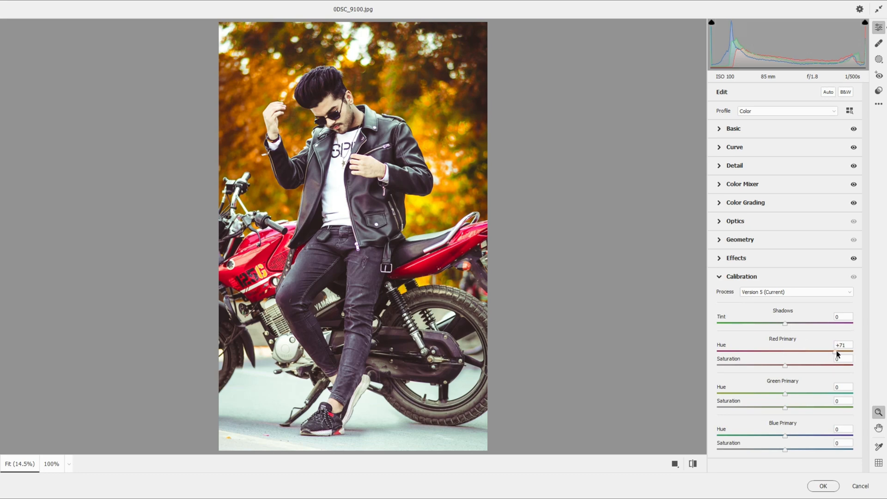
left_click_drag(836, 354, 878, 360)
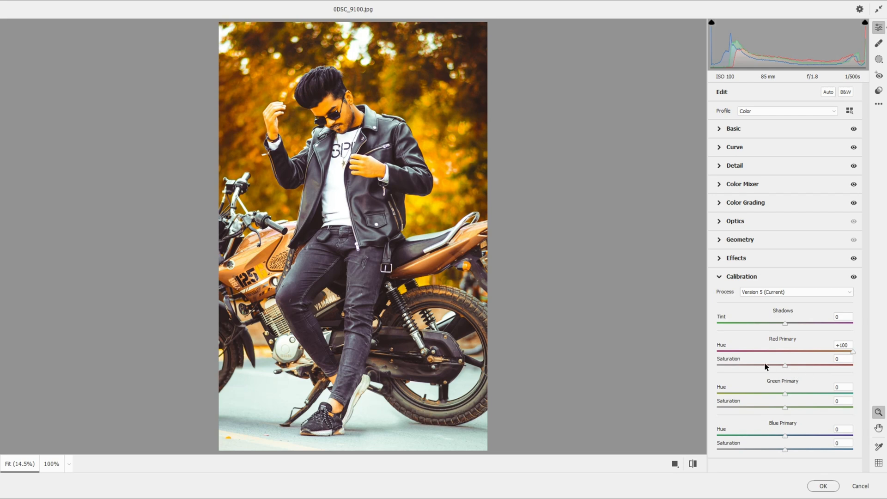
left_click(765, 365)
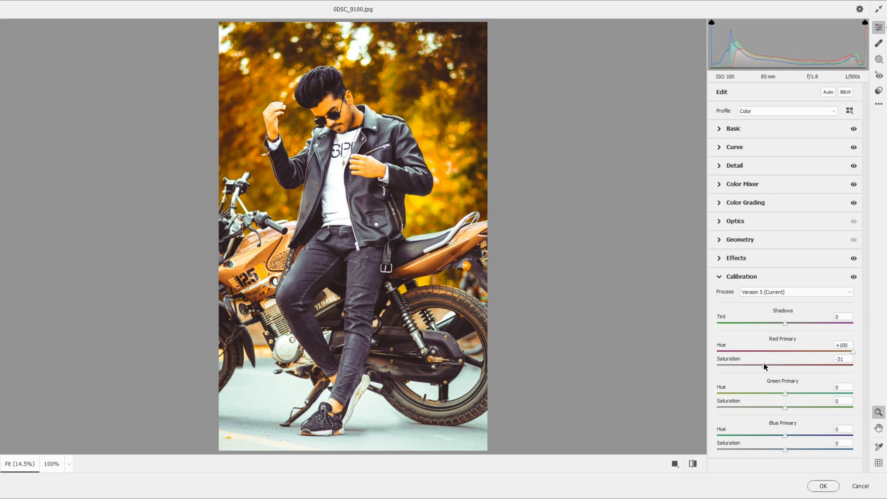
left_click_drag(764, 366, 769, 367)
left_click(818, 351)
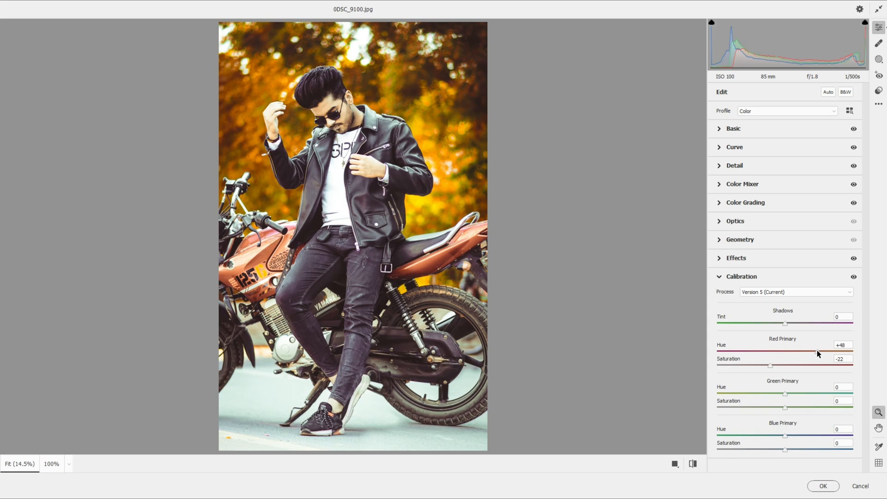
Calibrate the Green Primary to Hue +37 and Saturation +25, and the Blue Primary to Hue -61 and Saturation -40
left_click(810, 394)
left_click(800, 407)
left_click(731, 436)
left_click_drag(731, 436, 714, 435)
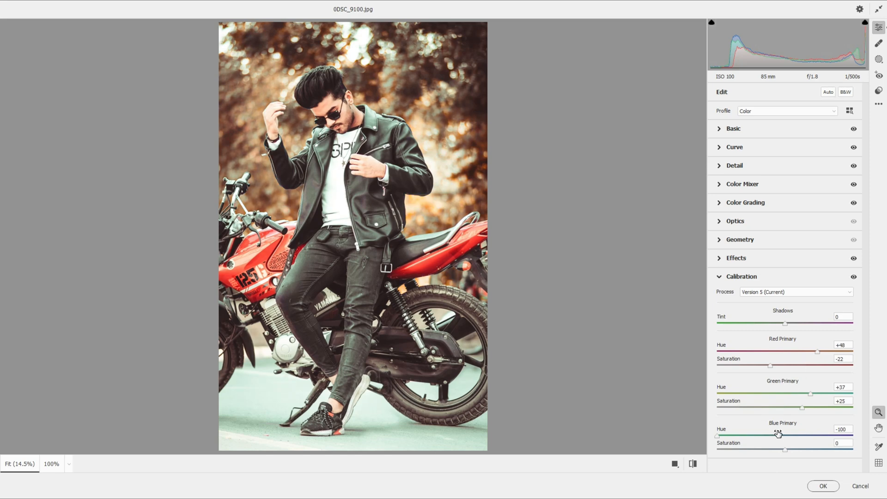
left_click(744, 436)
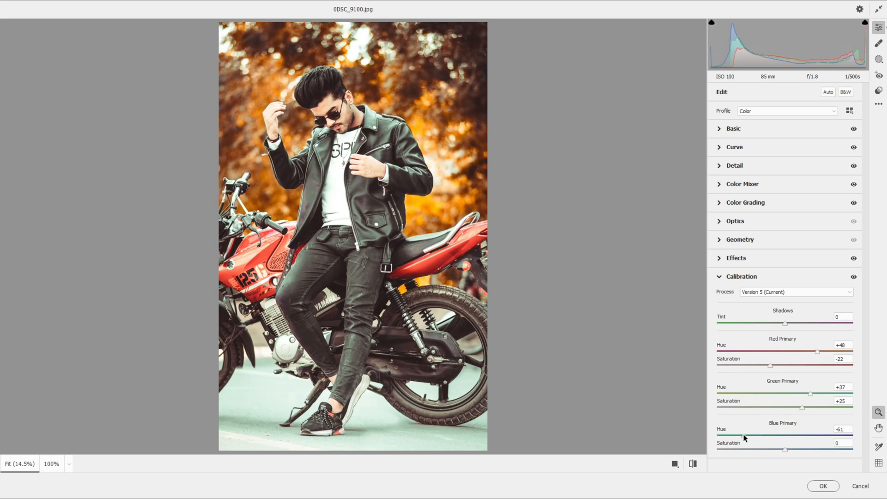
left_click(764, 449)
left_click_drag(762, 449, 757, 450)
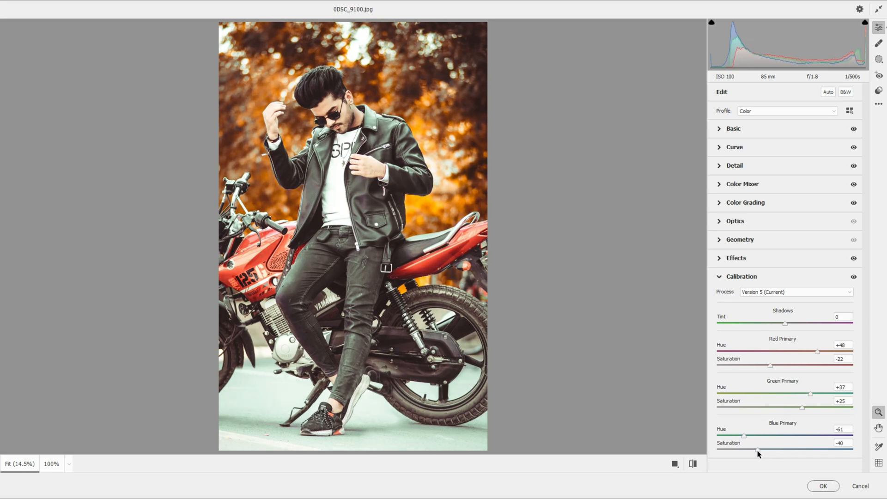
Change the Red Primary hue to +100 and the Blue Primary hue to -79
left_click_drag(825, 352, 860, 363)
left_click_drag(744, 435, 723, 439)
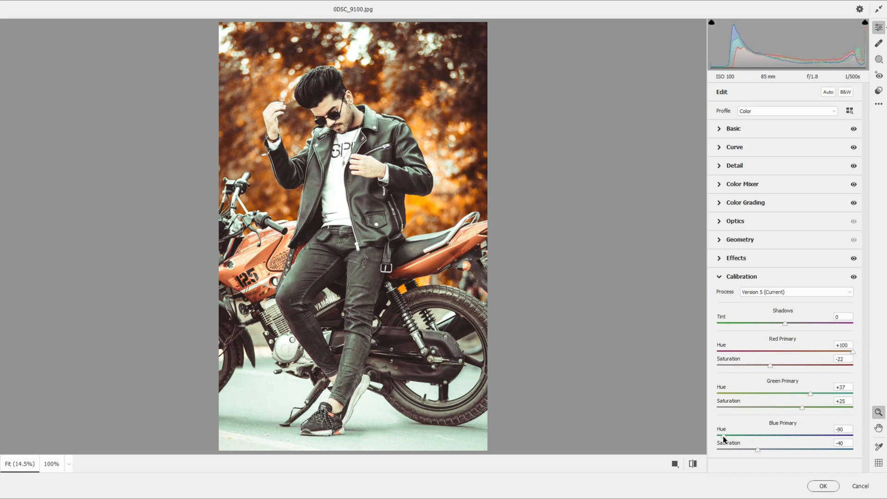
left_click_drag(723, 438, 711, 437)
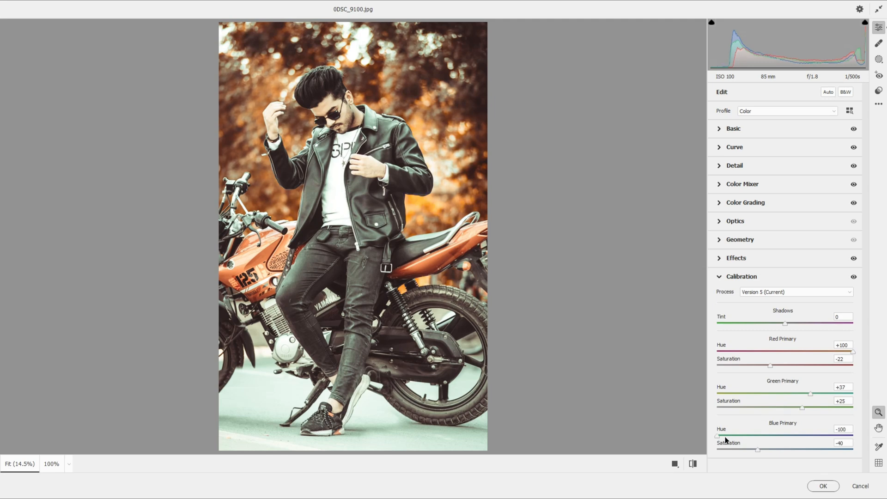
left_click_drag(724, 436, 725, 436)
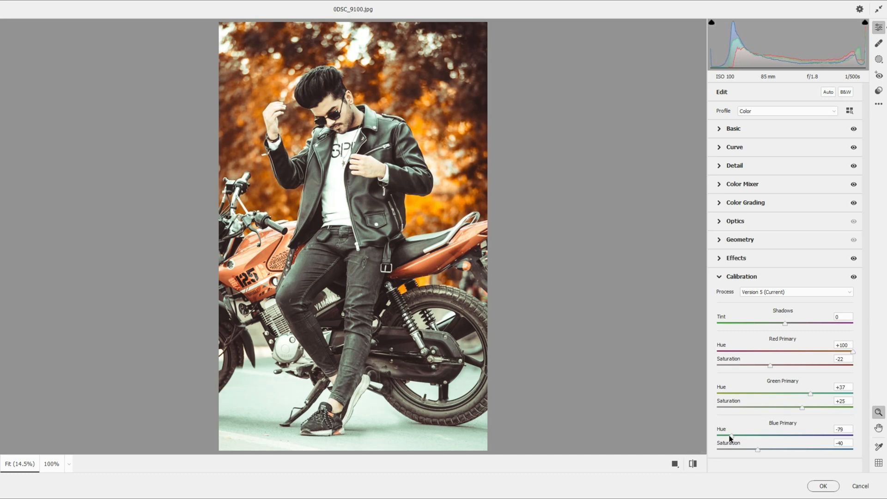
Compare the photo against the default settings, restore the edited view, and apply the Camera Raw adjustments
left_click(692, 464)
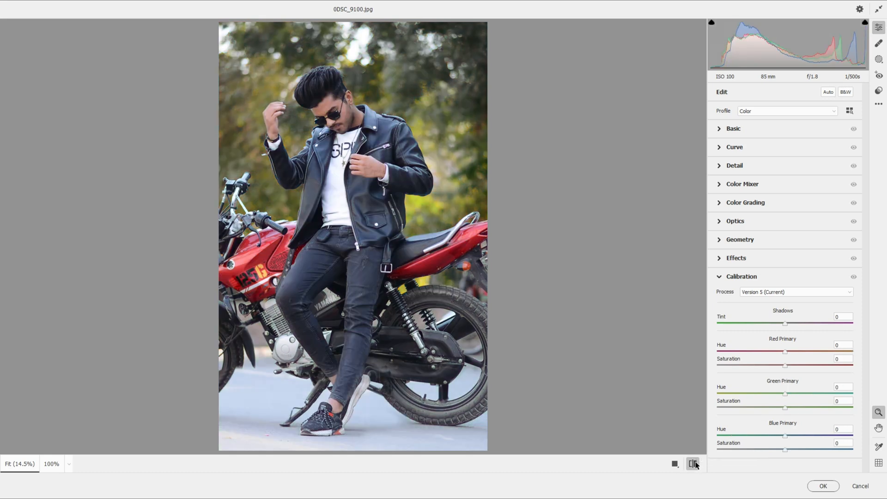
left_click(694, 464)
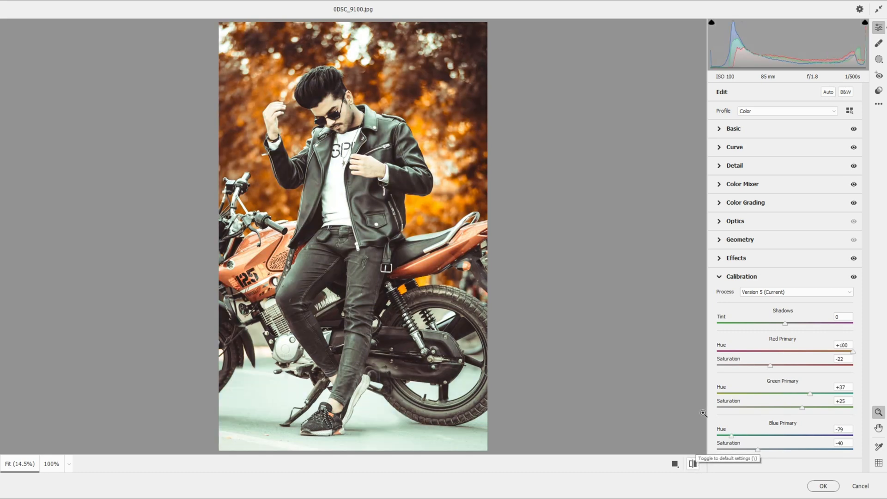
left_click(817, 486)
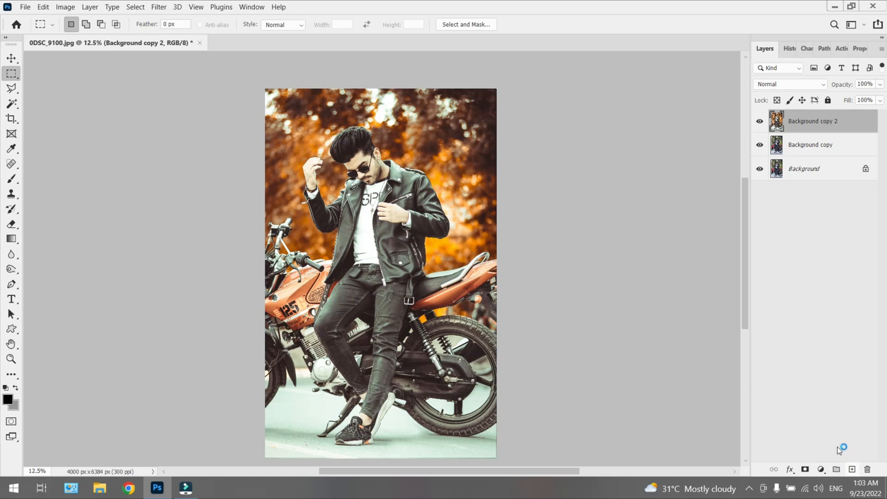
Add a new layer above Background copy 2 and activate the Mixer Brush tool
left_click(852, 469)
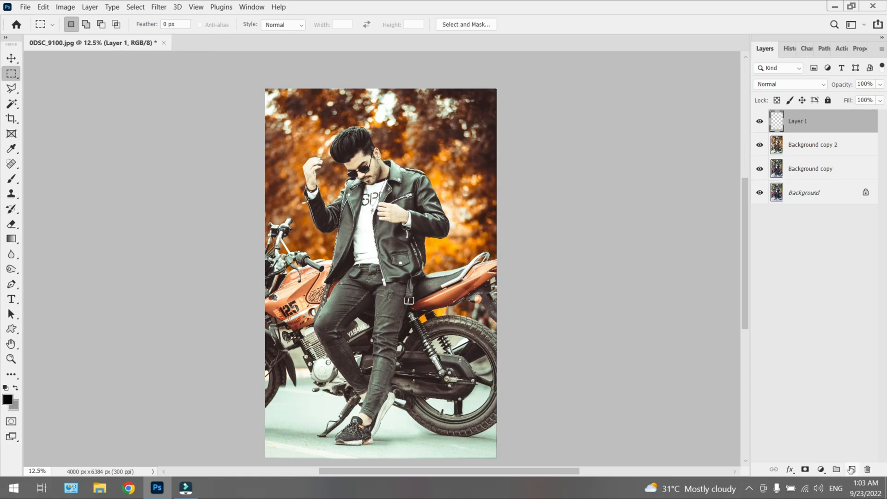
left_click(14, 183)
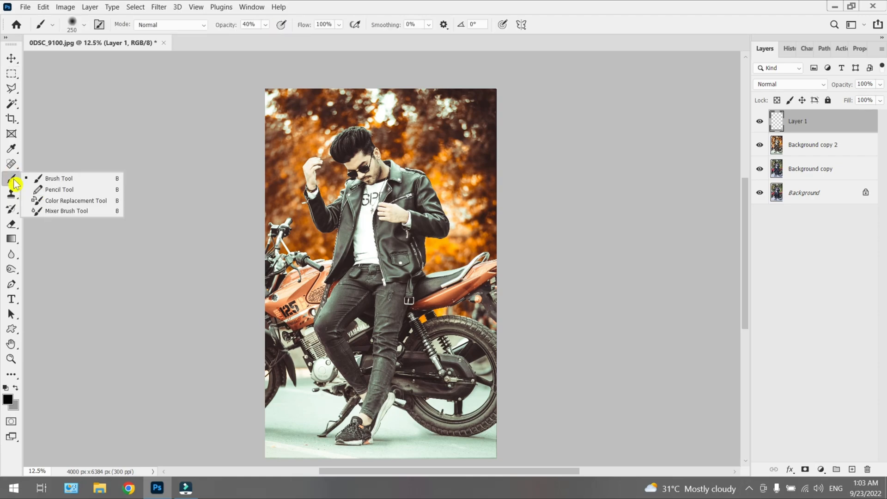
left_click(48, 212)
Smooth the forehead skin above the sunglasses with the Mixer Brush on the new layer
key("ctrl+plus")
key("ctrl+plus")
key("ctrl+plus")
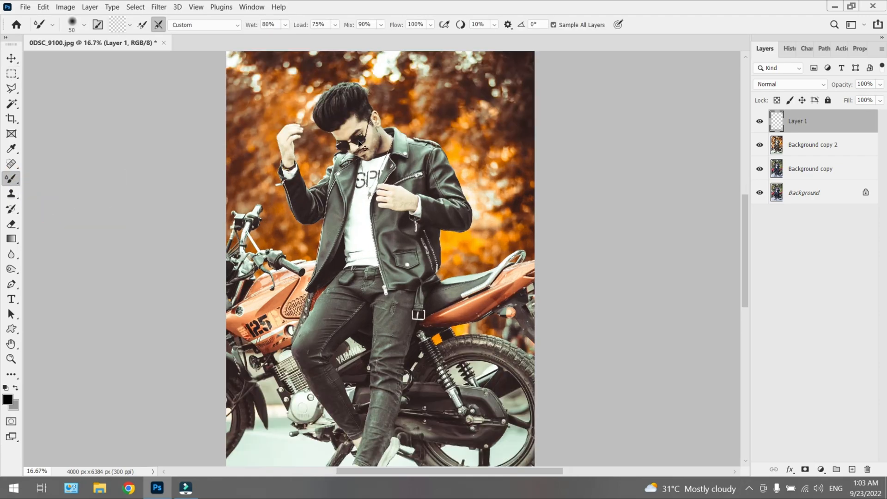
left_click_drag(338, 138, 340, 325)
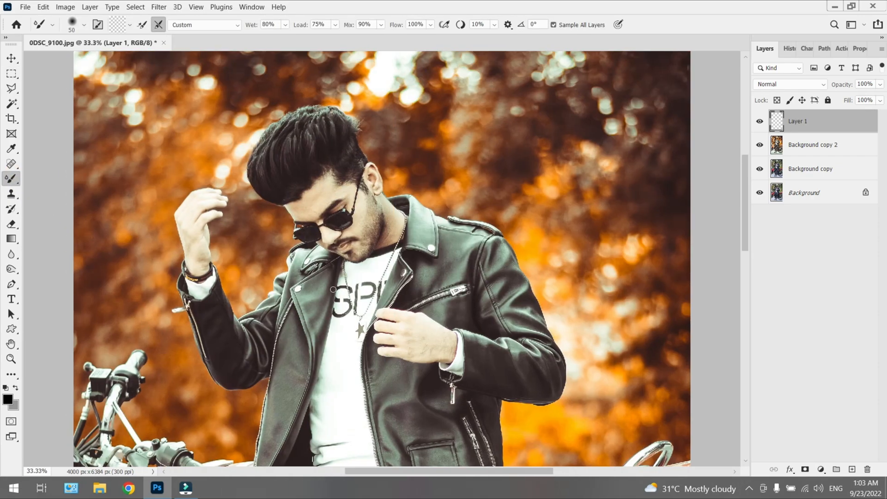
key("ctrl+plus")
key("ctrl+plus")
left_click_drag(275, 174, 329, 249)
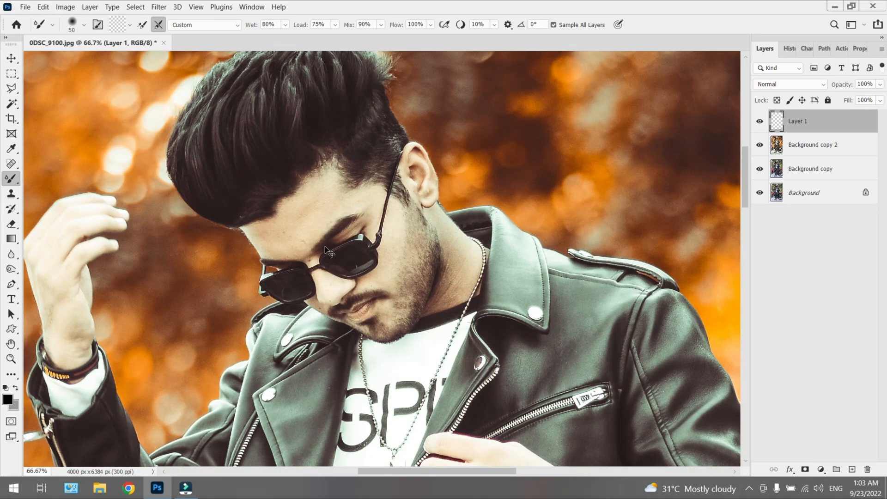
key("ctrl+plus")
key("ctrl+plus")
left_click_drag(250, 213, 332, 258)
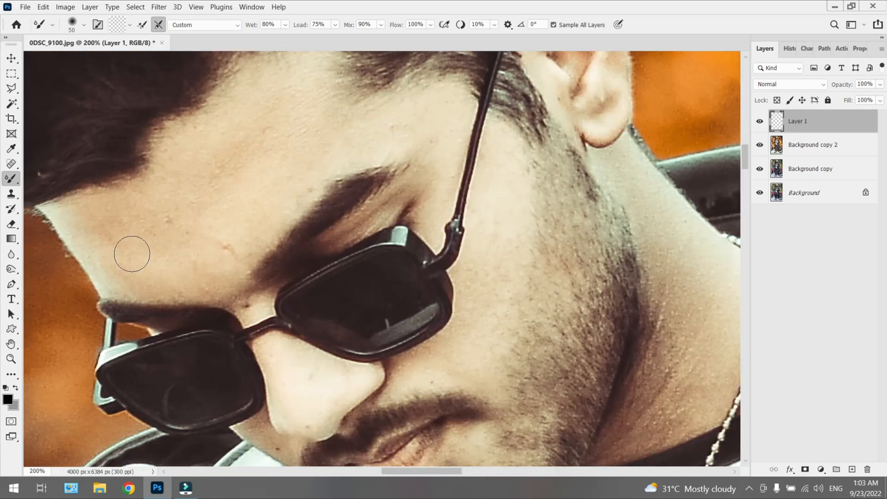
key("ctrl+minus")
key("bracketright")
key("bracketright")
mouse_move(248, 251)
left_mouse_down()
mouse_move(303, 233)
mouse_move(277, 263)
mouse_move(302, 249)
mouse_move(297, 261)
mouse_move(285, 266)
mouse_move(273, 224)
mouse_move(311, 188)
mouse_move(286, 227)
mouse_move(324, 198)
mouse_move(338, 171)
mouse_move(296, 207)
mouse_move(328, 223)
mouse_move(350, 190)
mouse_move(315, 247)
left_mouse_up()
Blend the skin between the eyebrow and the temple with the Mixer Brush at 60 px
key("bracketright")
key("bracketright")
key("bracketleft")
key("bracketleft")
key("bracketleft")
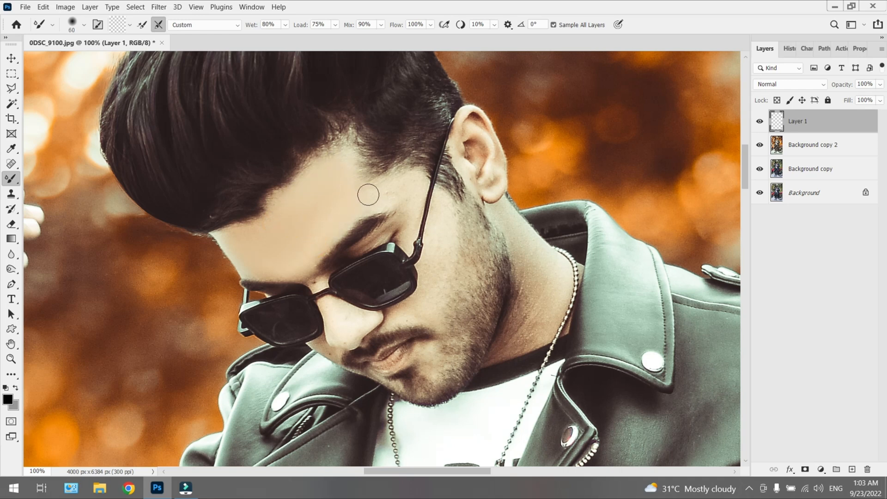
mouse_move(355, 211)
left_mouse_down()
mouse_move(412, 187)
mouse_move(401, 210)
mouse_move(414, 199)
mouse_move(412, 218)
mouse_move(410, 209)
mouse_move(400, 220)
mouse_move(411, 215)
mouse_move(409, 246)
mouse_move(411, 216)
mouse_move(401, 237)
mouse_move(414, 225)
mouse_move(418, 176)
left_mouse_up()
Smooth the cheek between the sunglasses and the beard, reducing the Mixer Brush to 35 px
key("bracketleft")
key("bracketleft")
key("bracketleft")
key("bracketright")
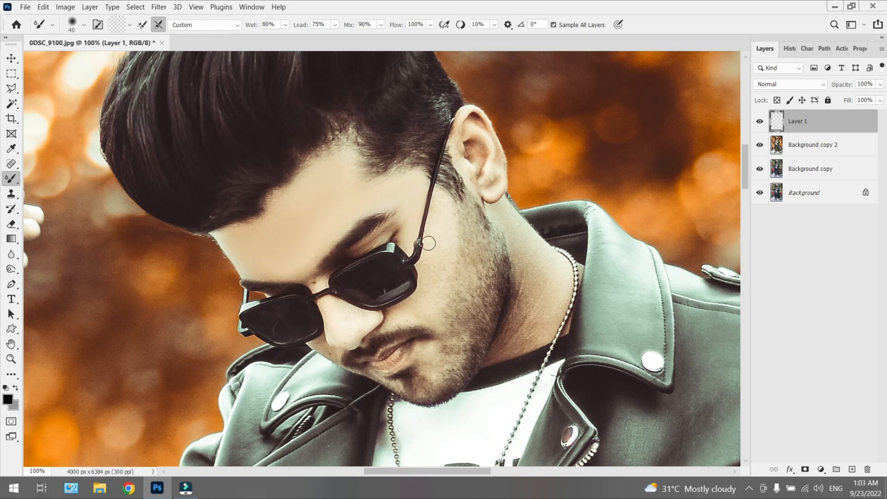
key("bracketright")
left_click_drag(445, 242, 441, 223)
mouse_move(425, 299)
left_mouse_down()
mouse_move(431, 284)
mouse_move(414, 309)
mouse_move(392, 318)
mouse_move(416, 305)
mouse_move(424, 265)
mouse_move(428, 299)
left_mouse_up()
mouse_move(441, 230)
left_mouse_down()
mouse_move(433, 316)
mouse_move(422, 304)
mouse_move(418, 320)
mouse_move(417, 306)
mouse_move(392, 318)
left_mouse_up()
key("[")
left_click_drag(434, 252, 438, 198)
key("[")
left_click_drag(440, 233, 436, 199)
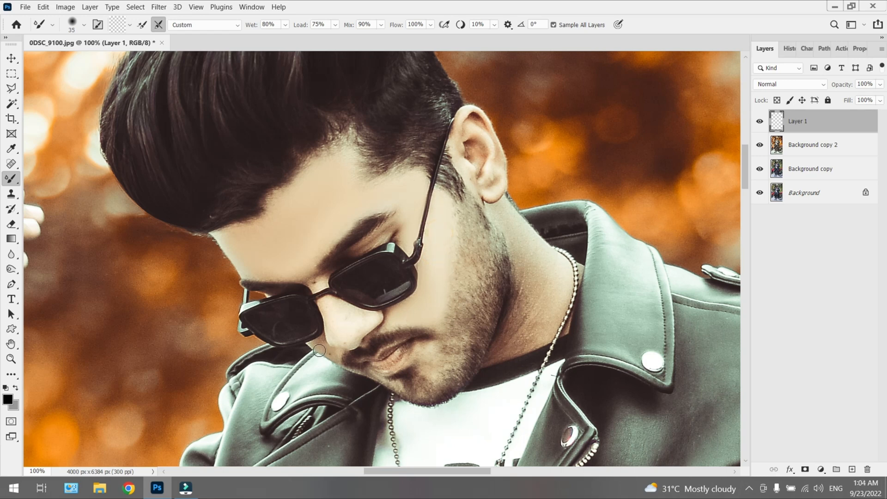
Smooth the nose, the skin below the sunglasses and the area beside the mouth with small Mixer Brush strokes
mouse_move(332, 322)
left_mouse_down()
mouse_move(323, 301)
mouse_move(349, 344)
left_mouse_up()
mouse_move(354, 336)
left_mouse_down()
mouse_move(349, 307)
mouse_move(327, 277)
mouse_move(313, 285)
left_mouse_up()
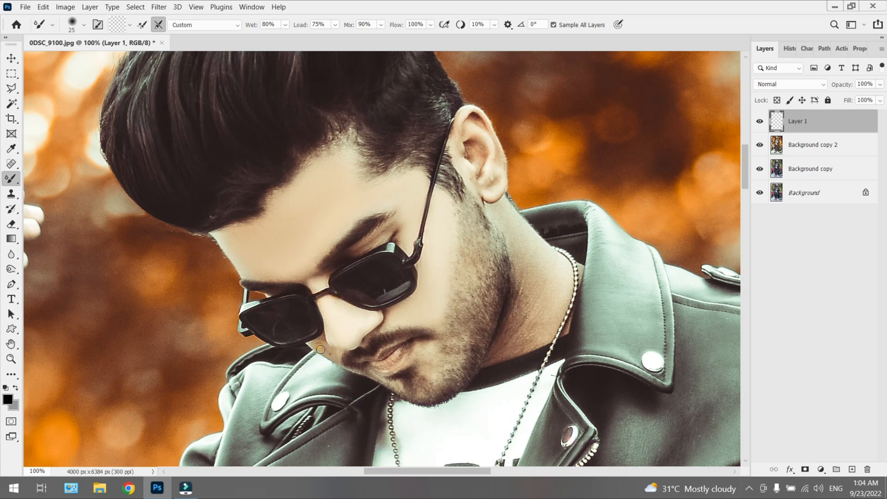
left_click_drag(320, 350, 326, 352)
key("bracketleft")
key("bracketleft")
left_click_drag(332, 334, 335, 345)
mouse_move(428, 364)
left_mouse_down()
mouse_move(420, 353)
mouse_move(434, 378)
left_mouse_up()
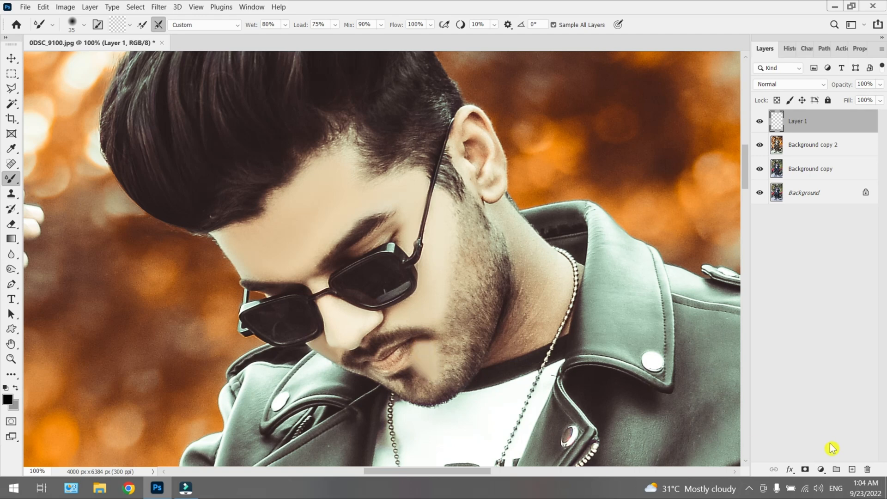
Add another layer and smooth the neck skin between the beard and the necklace with the Mixer Brush
left_click(852, 468)
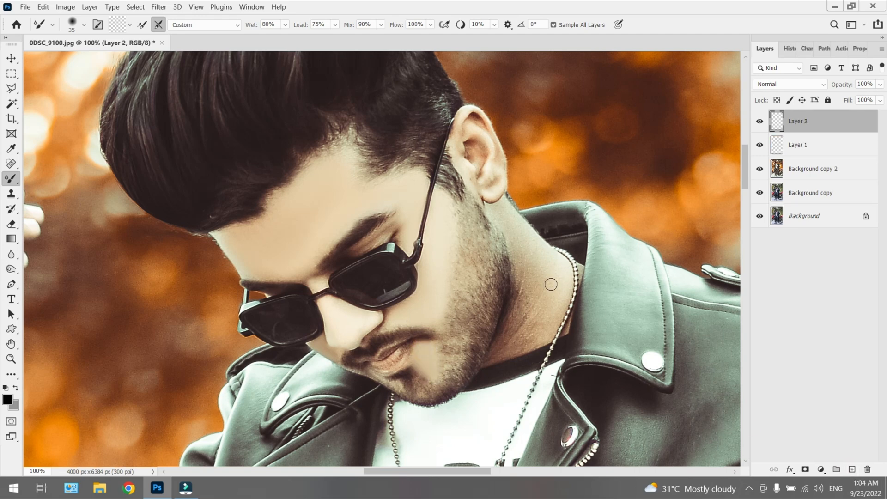
key("]")
key("]")
mouse_move(515, 231)
left_mouse_down()
mouse_move(541, 260)
mouse_move(528, 250)
mouse_move(516, 292)
mouse_move(529, 285)
mouse_move(525, 305)
mouse_move(497, 356)
left_mouse_up()
key("]")
key("]")
key("]")
key("[")
key("[")
key("[")
key("[")
left_click_drag(535, 328, 507, 351)
Reduce the fill of Layer 2, which holds the neck smoothing, to 79%
key("ctrl+minus")
key("ctrl+minus")
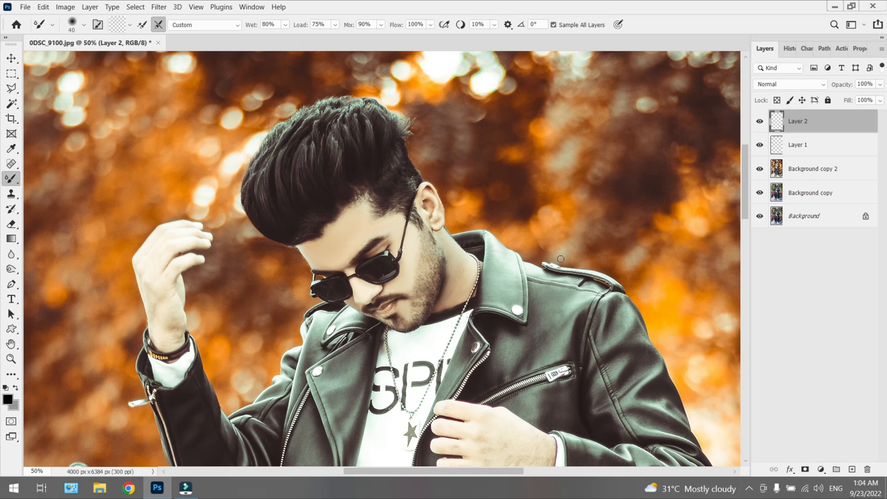
left_click(879, 101)
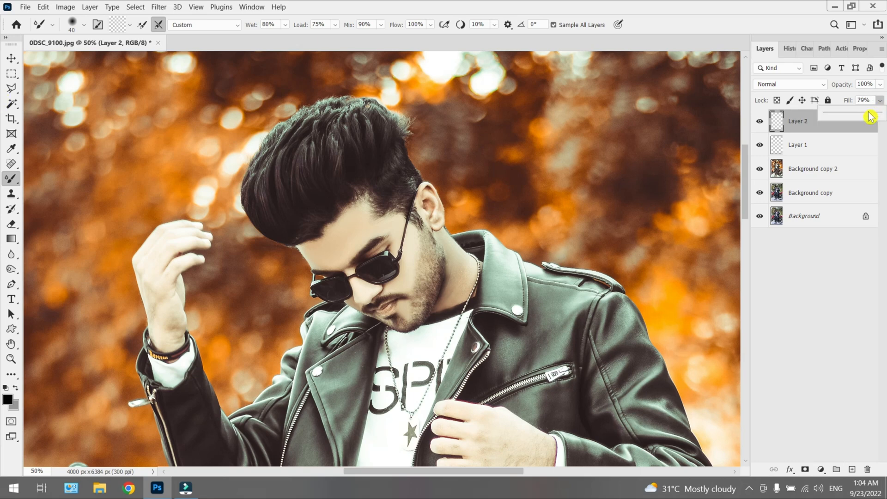
left_click(827, 149)
left_click(828, 148)
left_click(830, 124)
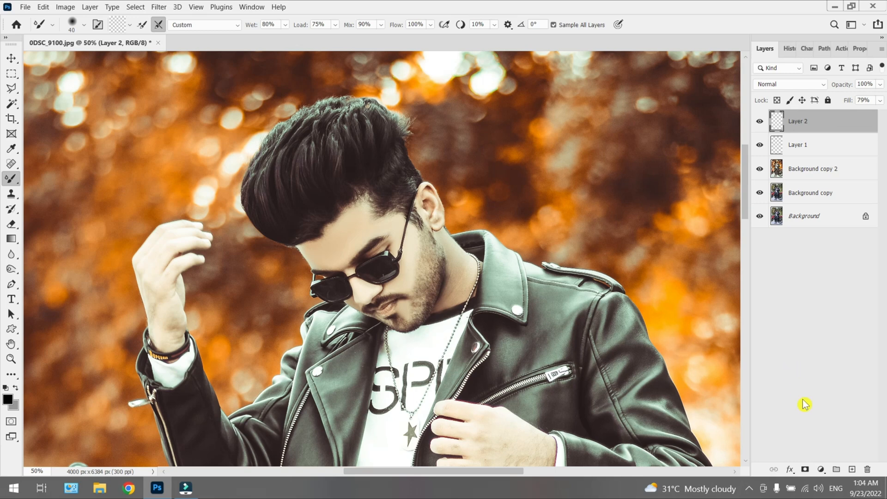
Add a third new layer, switch to the regular Brush tool and choose a vivid red foreground color
left_click_drag(623, 391, 619, 365)
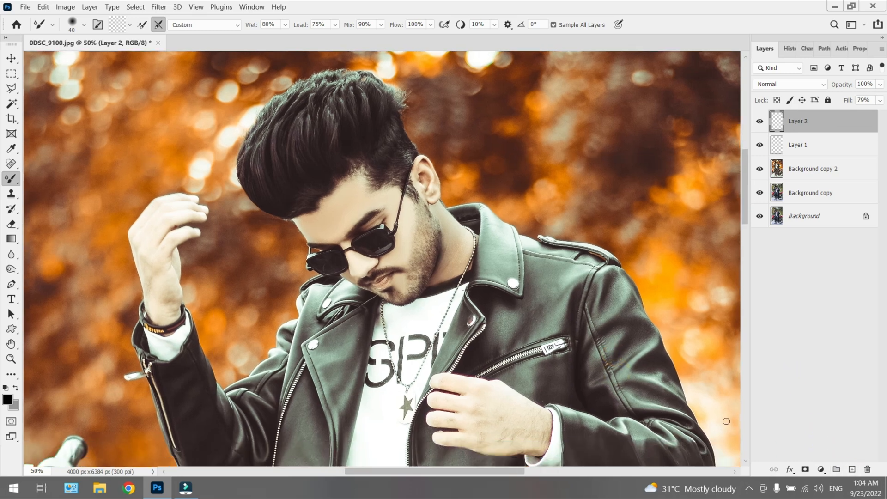
left_click(852, 469)
right_click(16, 185)
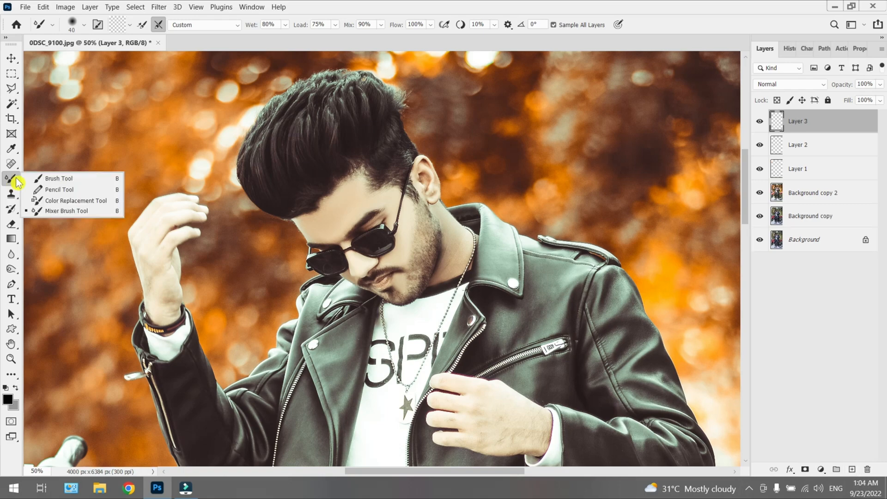
left_click(46, 179)
left_click(8, 398)
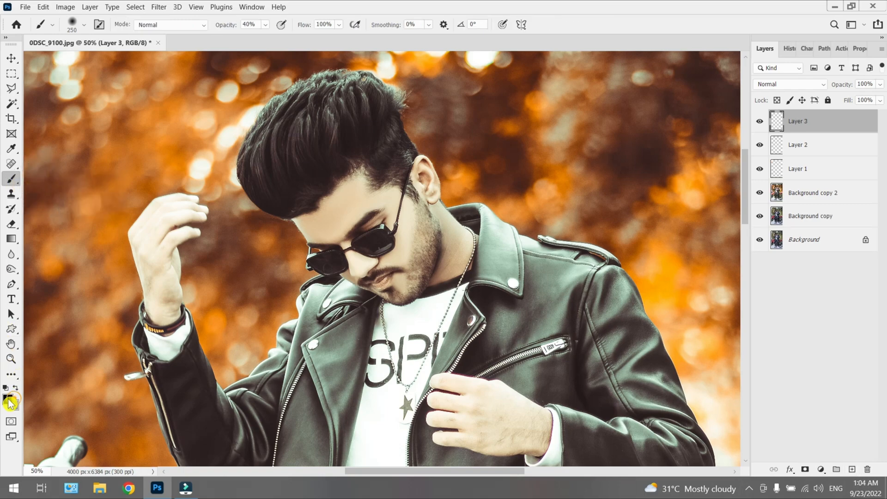
left_click(740, 135)
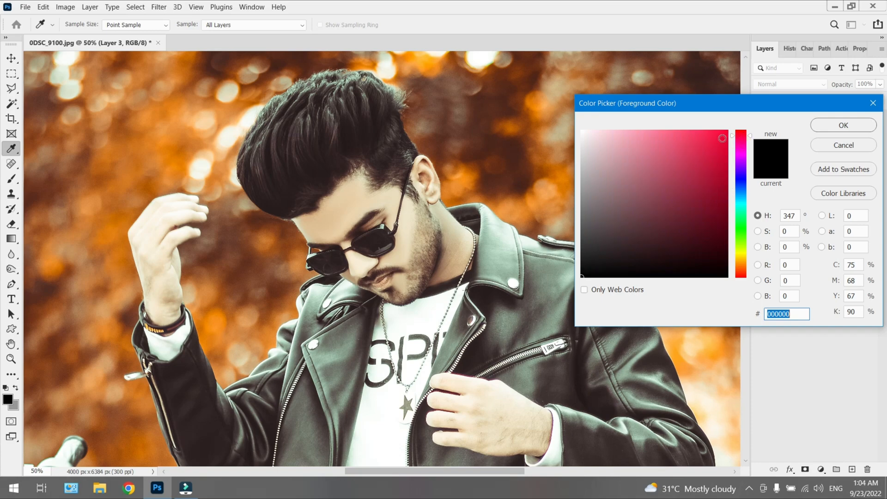
left_click(729, 136)
left_click(843, 125)
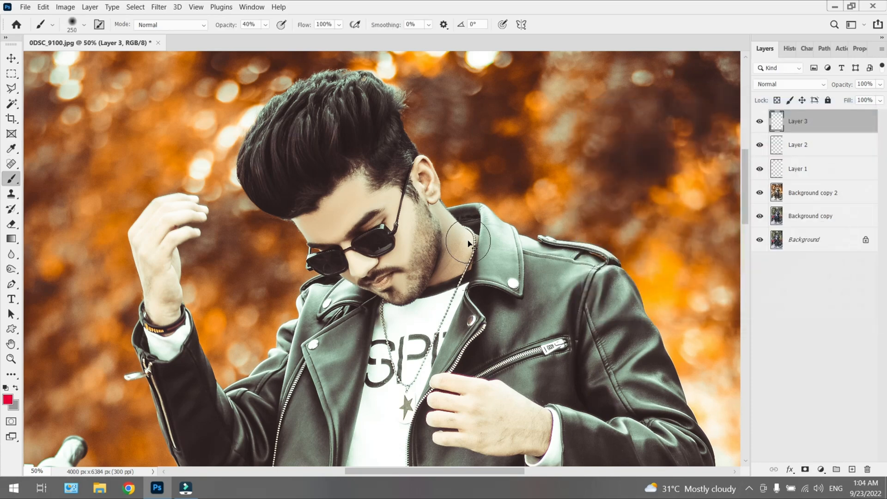
Set the opacity of the Brush tool to 30%
scroll(387, 245, "up", 2)
scroll(387, 245, "up", 1)
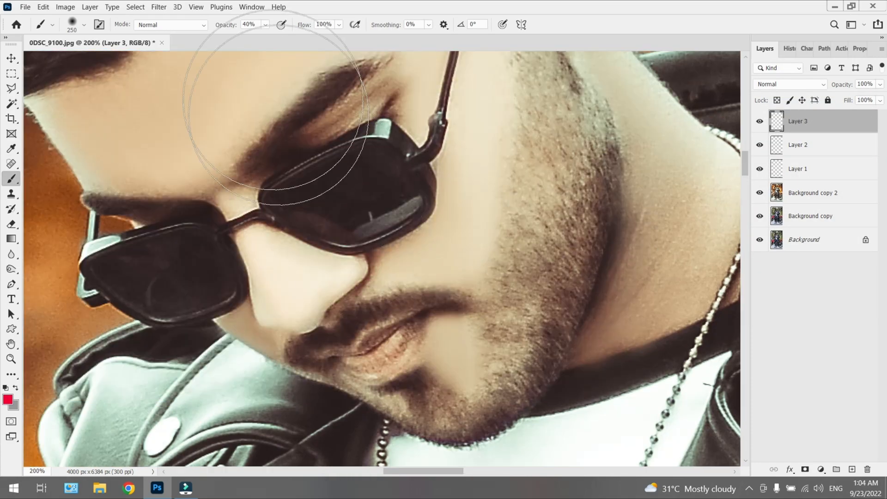
left_click(266, 24)
left_click_drag(271, 36, 265, 39)
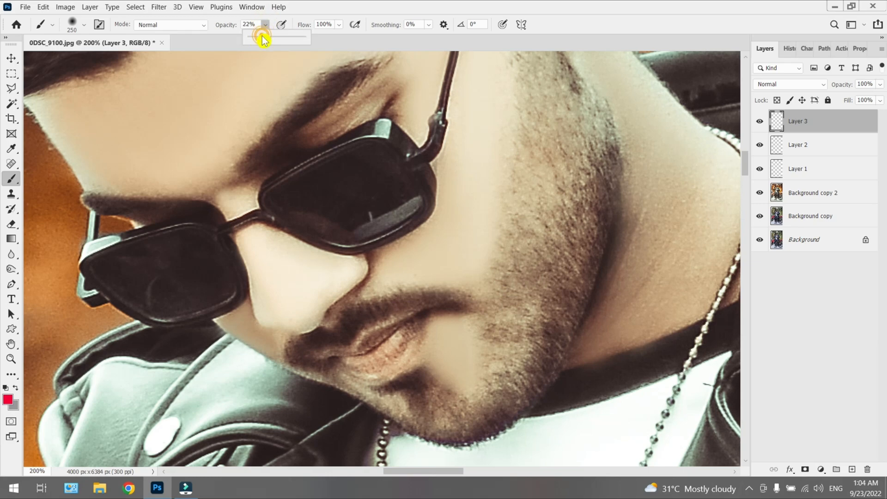
left_click(10, 179)
key("ctrl+plus")
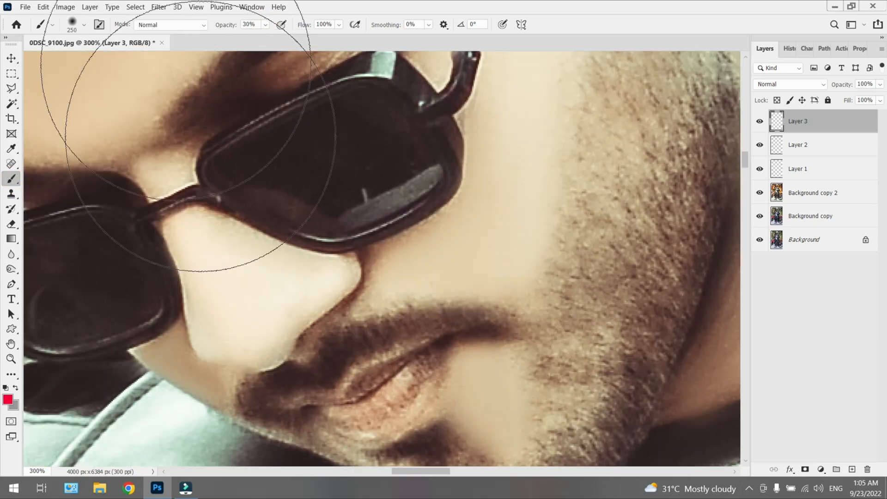
Paint the lips red on Layer 3, shrinking the brush to 35 px and finishing at 25 px
key("bracketleft")
key("bracketleft")
key("bracketleft")
key("bracketleft")
key("bracketleft")
key("bracketleft")
key("bracketleft")
key("bracketleft")
key("bracketleft")
key("bracketleft")
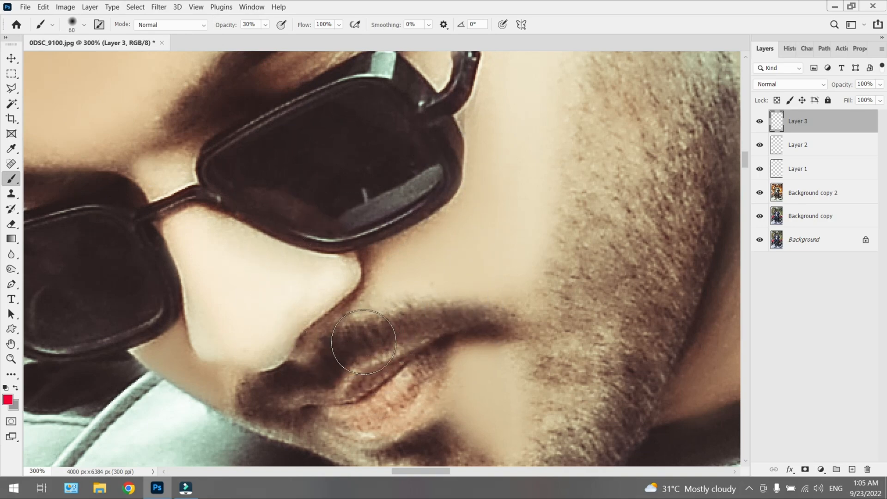
scroll(375, 346, "down", 3)
key("bracketleft")
key("bracketleft")
key("bracketleft")
key("bracketleft")
key("bracketleft")
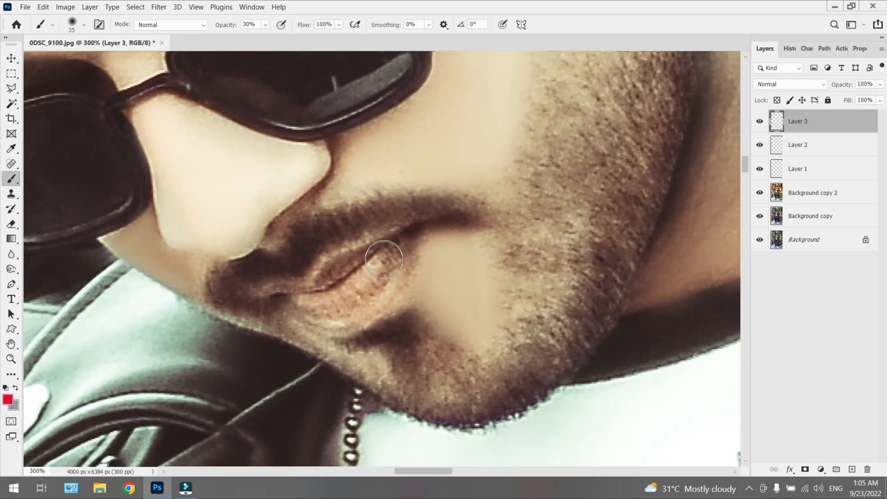
mouse_move(392, 252)
left_mouse_down()
mouse_move(339, 307)
mouse_move(284, 300)
mouse_move(326, 296)
mouse_move(341, 270)
mouse_move(392, 244)
mouse_move(355, 307)
mouse_move(326, 318)
mouse_move(274, 299)
left_mouse_up()
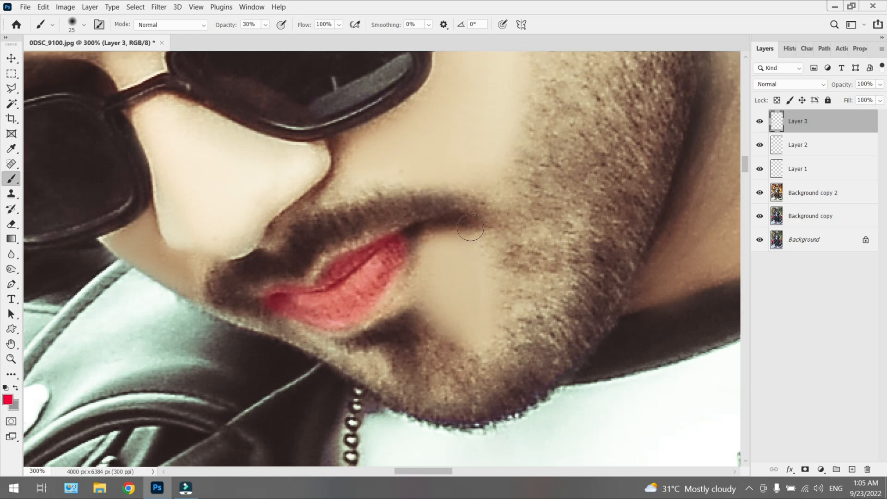
Change the blend mode of the lip color layer to Multiply and reduce its fill to 66%
left_click(769, 84)
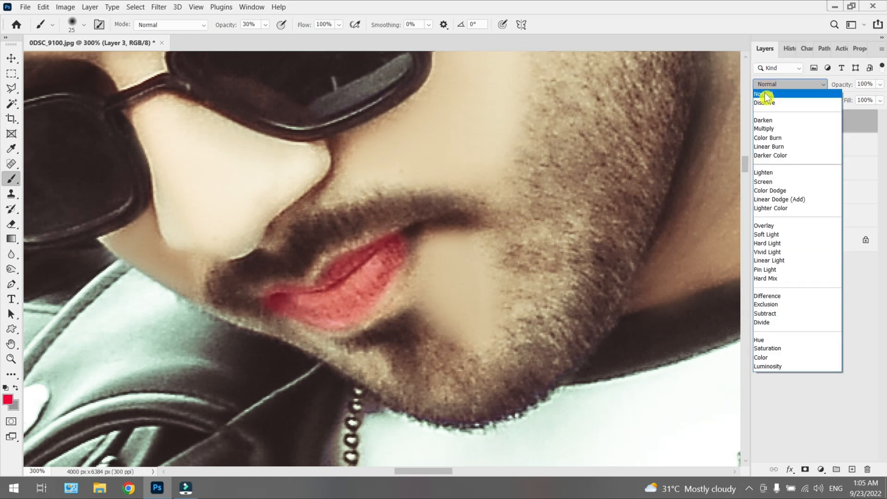
left_click(768, 129)
key("ctrl+minus")
key("ctrl+minus")
key("ctrl+minus")
key("ctrl+minus")
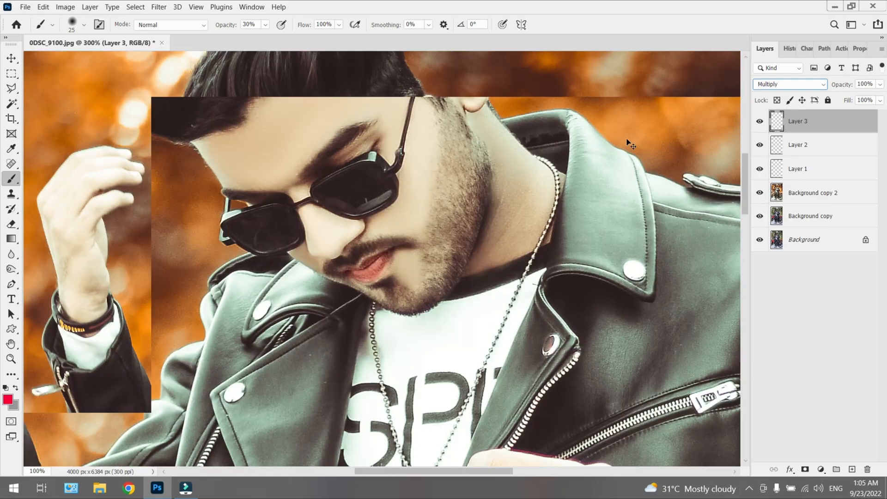
key("ctrl+minus")
key("ctrl+minus")
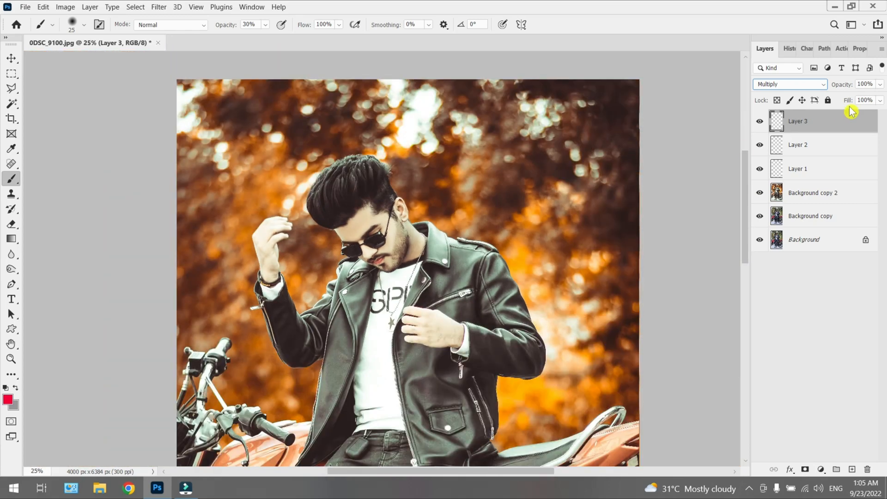
left_click(879, 100)
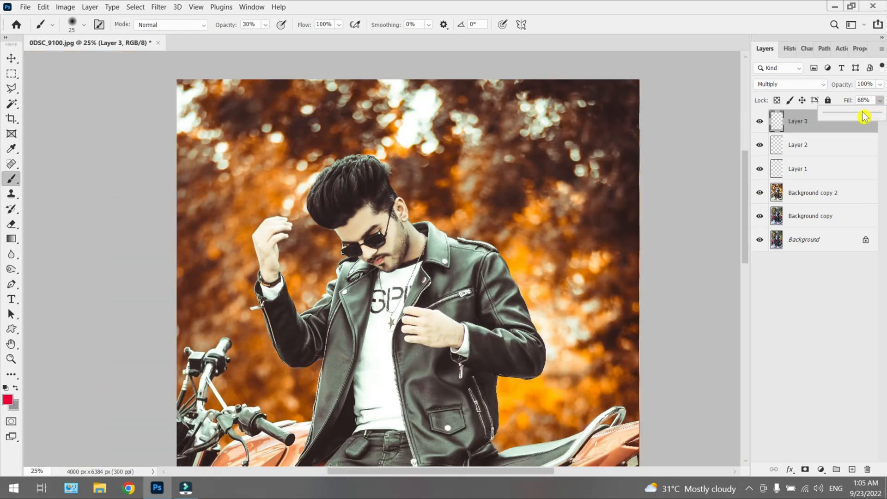
key("ctrl+minus")
key("ctrl+minus")
key("ctrl+minus")
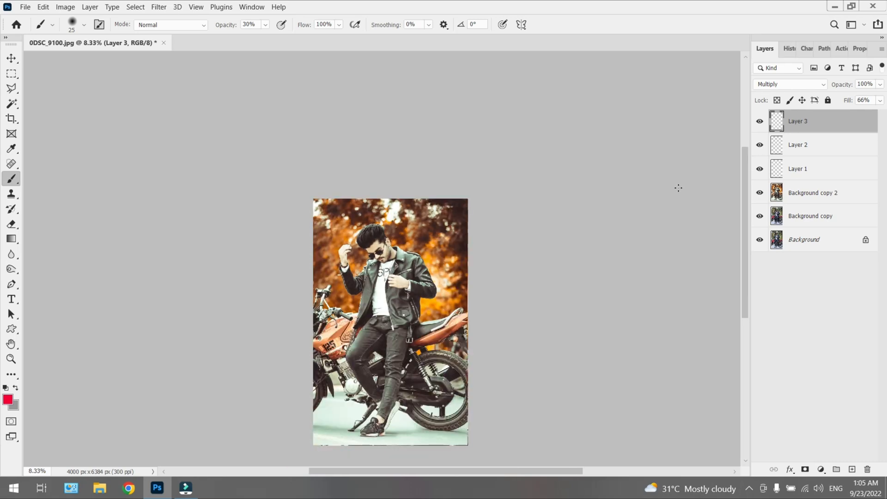
Add a Selective Color adjustment layer and adjust its Reds, with Cyan at +74% and Magenta at +6%, plus slight Yellow and Black changes
key("ctrl+plus")
key("ctrl+plus")
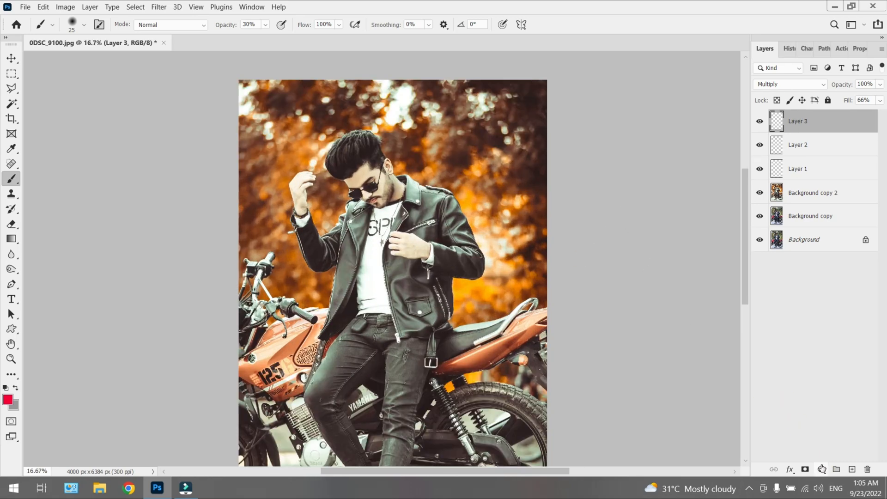
left_click(822, 469)
left_click(819, 452)
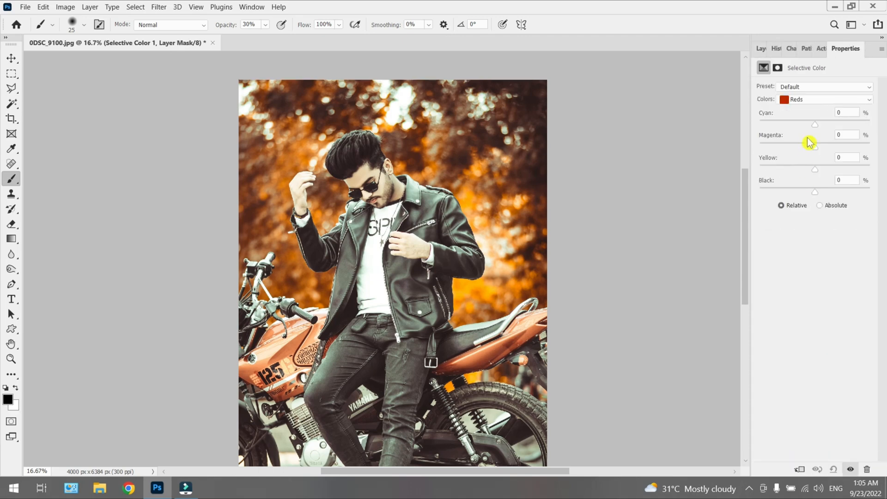
left_click_drag(815, 124, 857, 123)
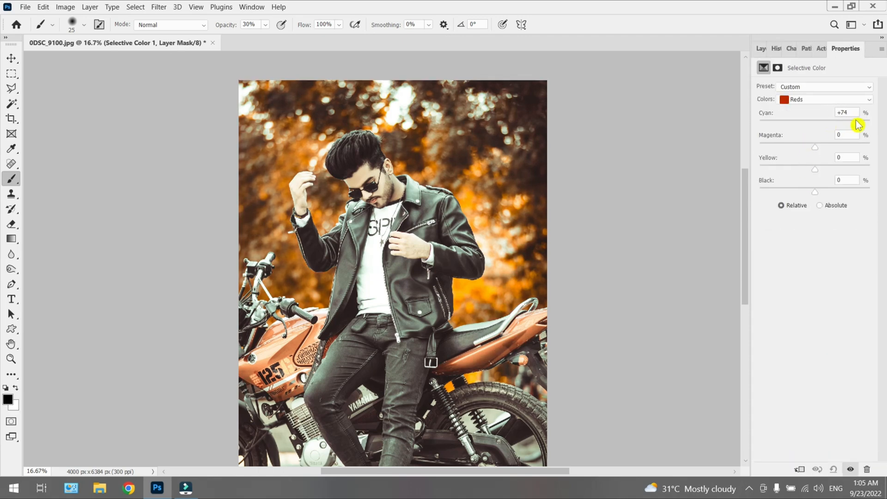
left_click_drag(815, 146, 834, 147)
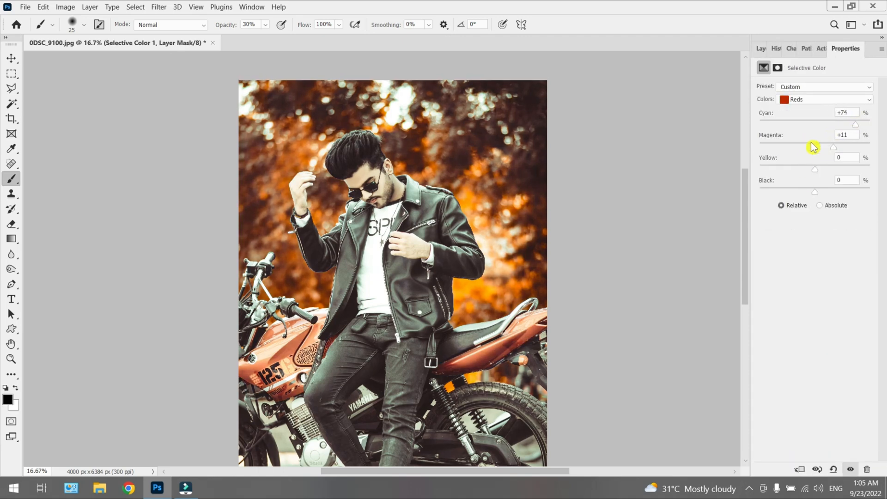
left_click(817, 147)
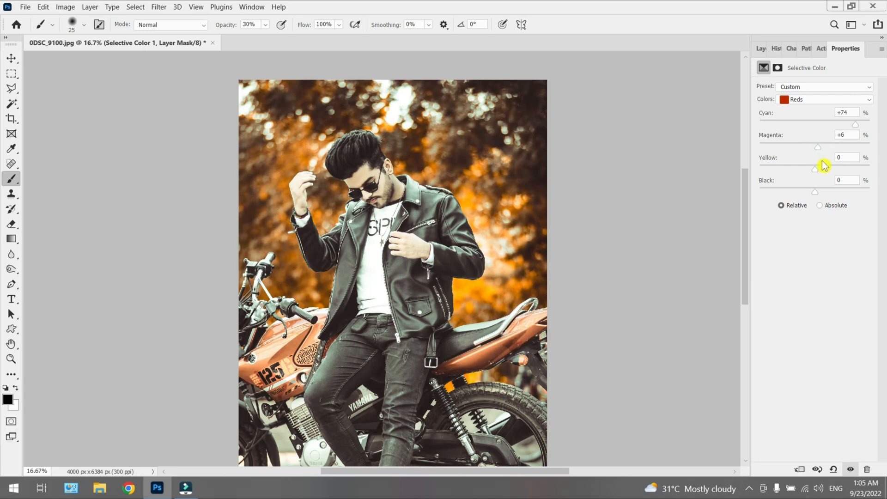
left_click_drag(824, 166, 814, 189)
Adjust the Yellows in the Selective Color layer to Cyan -6%, Magenta +2% and Yellow +21%, and shift their Black value
left_click(806, 99)
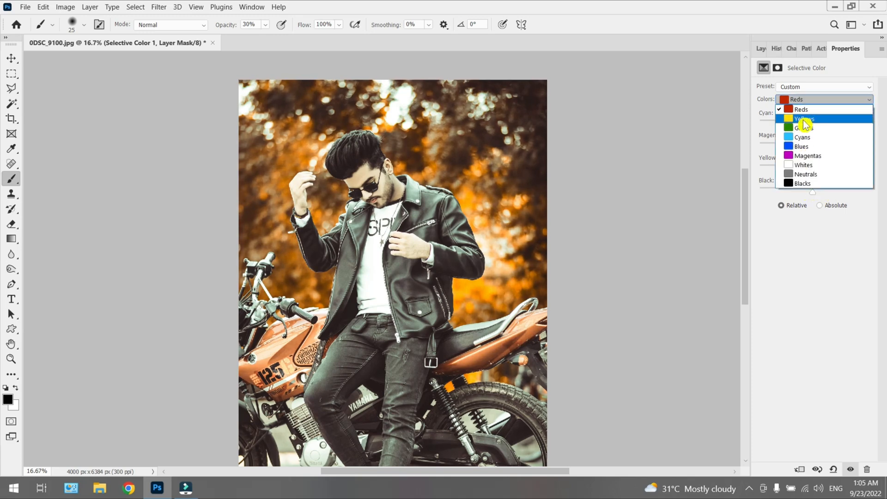
left_click(808, 121)
left_click_drag(808, 123, 811, 189)
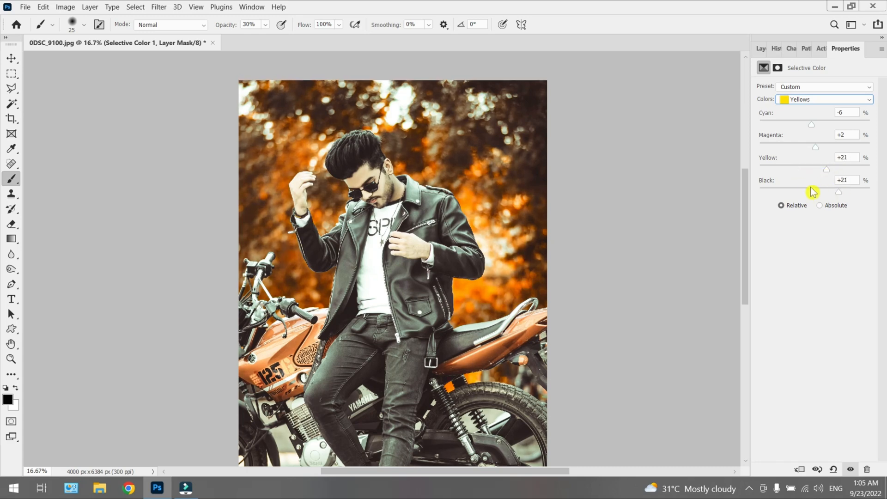
Hide and show the Selective Color 1 layer to compare the photo with and without the adjustment
left_click(761, 49)
left_click(758, 123)
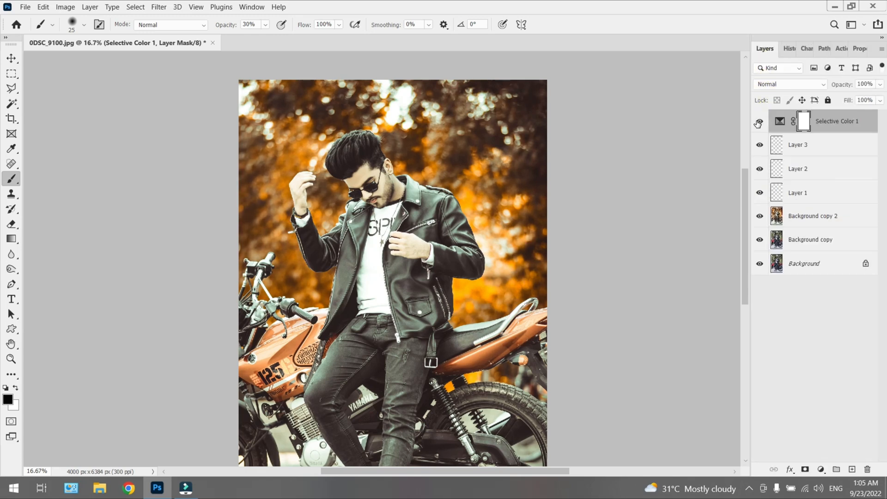
key("ctrl+minus")
key("ctrl+minus")
left_click(757, 123)
key("ctrl+plus")
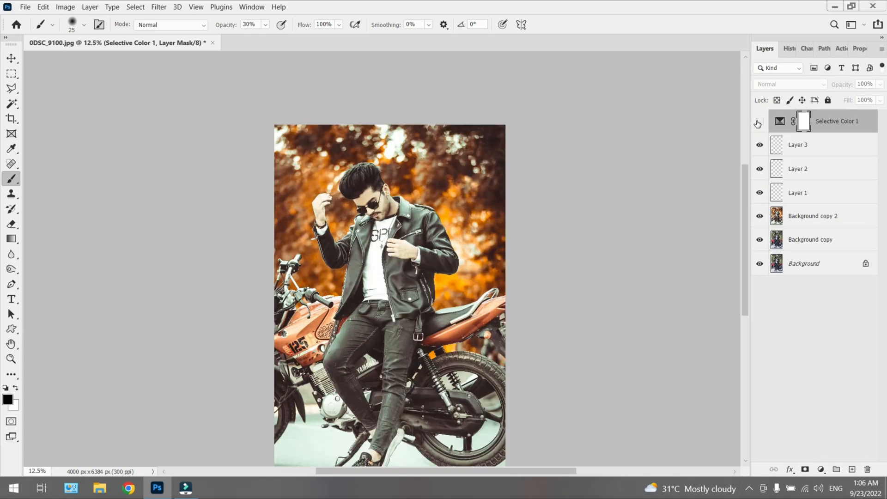
left_click(757, 123)
Reduce the Selective Color 1 layer to 38% opacity and 49% fill
left_click(880, 101)
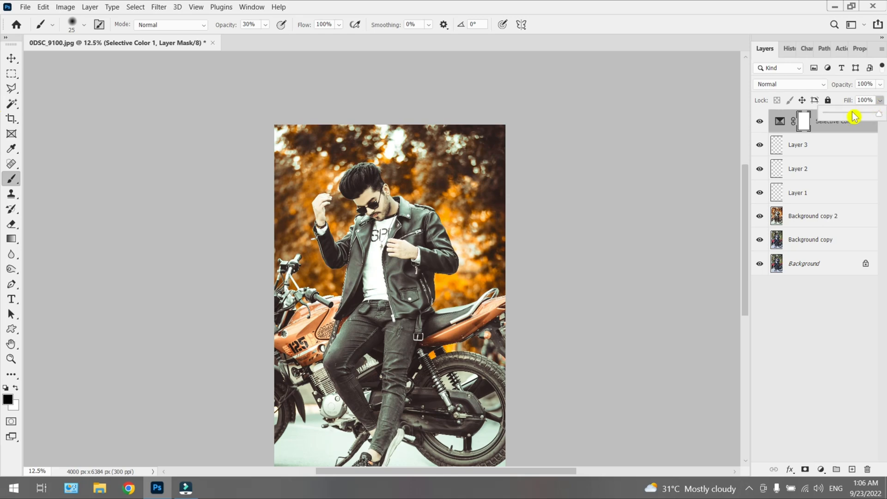
left_click(880, 84)
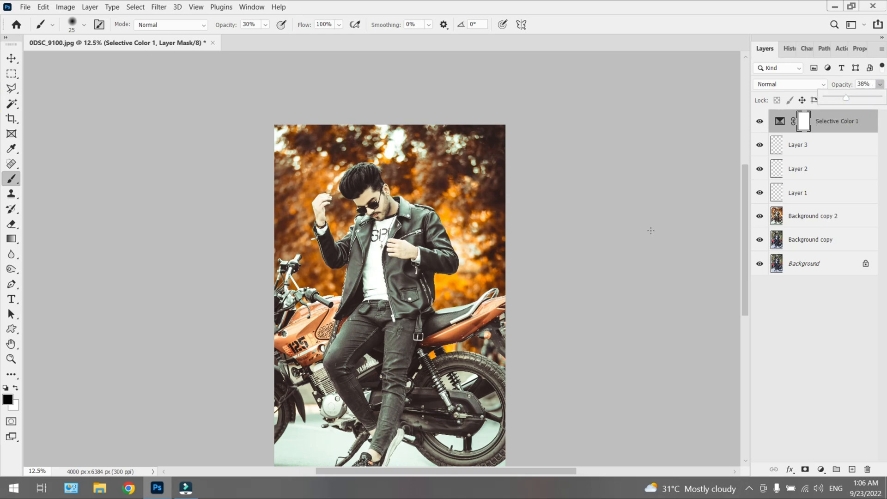
left_click(788, 173)
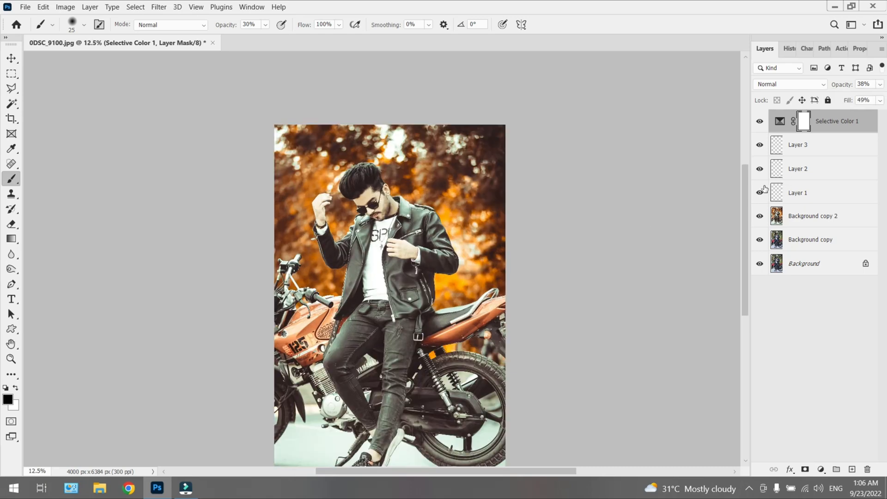
Group all layers from Selective Color 1 down to Background copy, leaving the locked Background outside the group
left_click(827, 125)
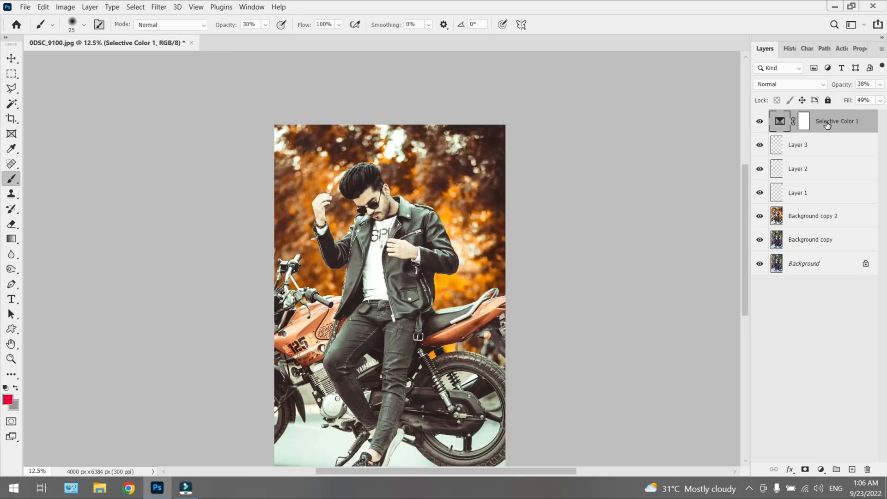
left_click(827, 148, "shift")
left_click(811, 171, "shift")
left_click(809, 193, "shift")
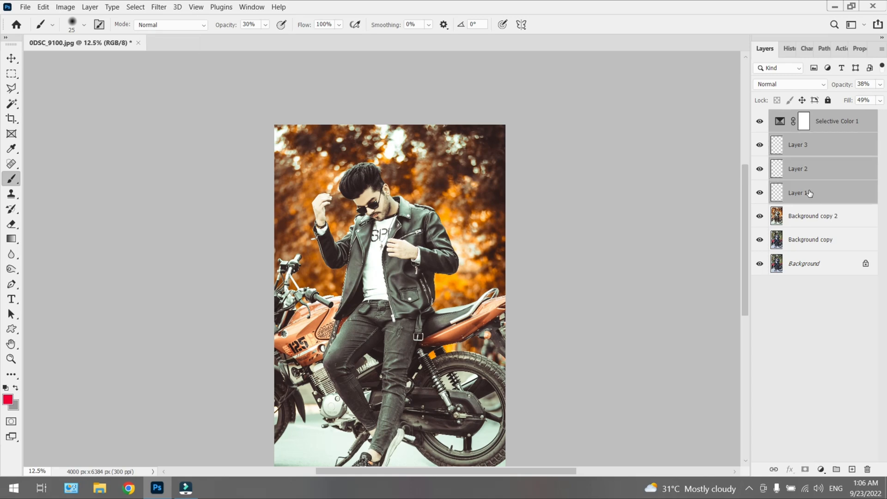
left_click(809, 216, "shift")
left_click(809, 240, "shift")
key("ctrl+g")
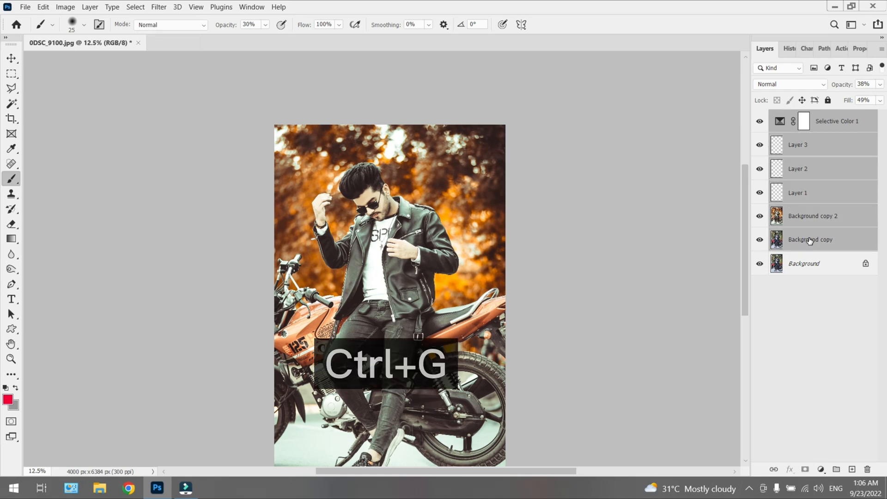
Hide and show Group 1 to compare the edited portrait with the original photo
left_click(759, 117)
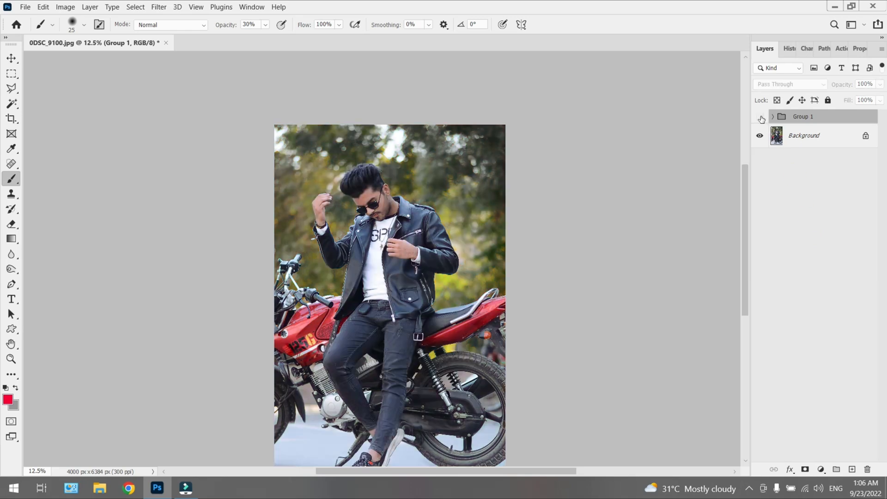
left_click(759, 117)
left_click(759, 117)
left_click(759, 117)
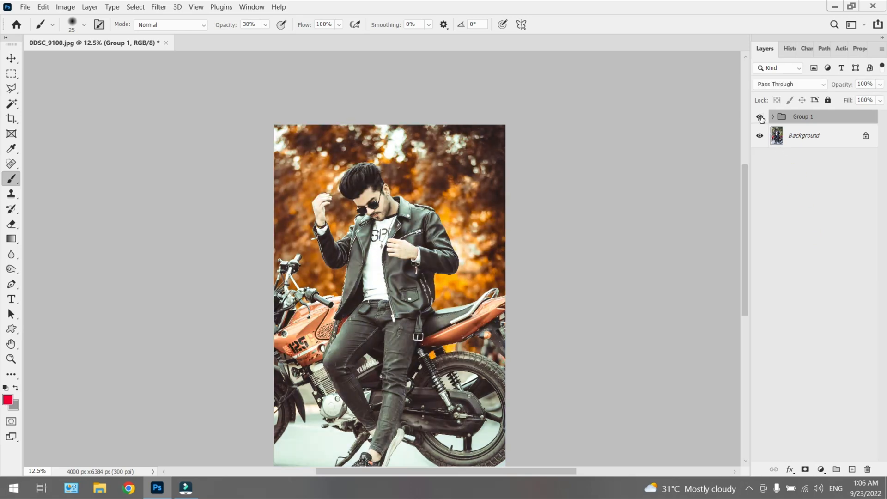
scroll(639, 198, "down", 1)
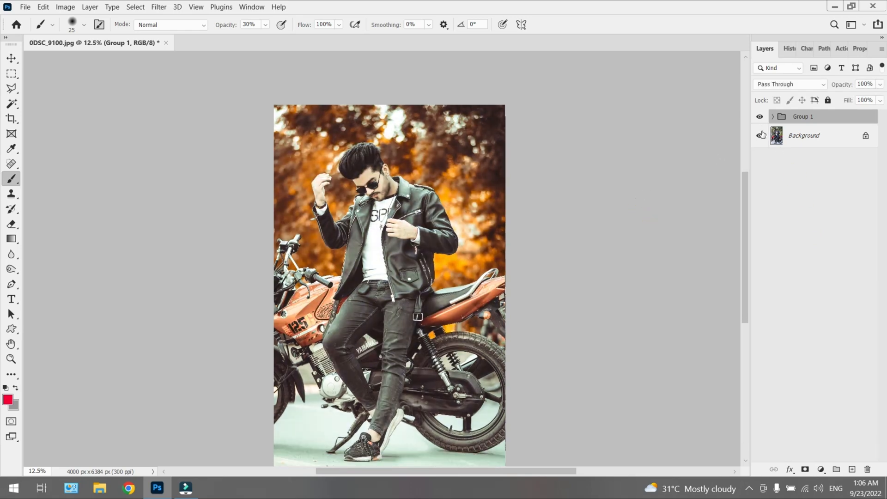
Check the before and after once more with Group 1 hidden and shown, and merge all visible layers into the Background
left_click(760, 117)
left_click(760, 116)
key("ctrl+shift+e")
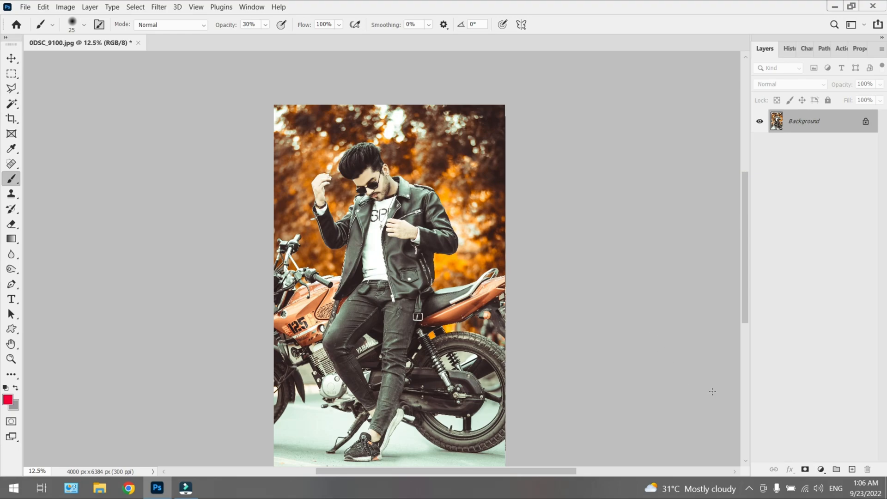